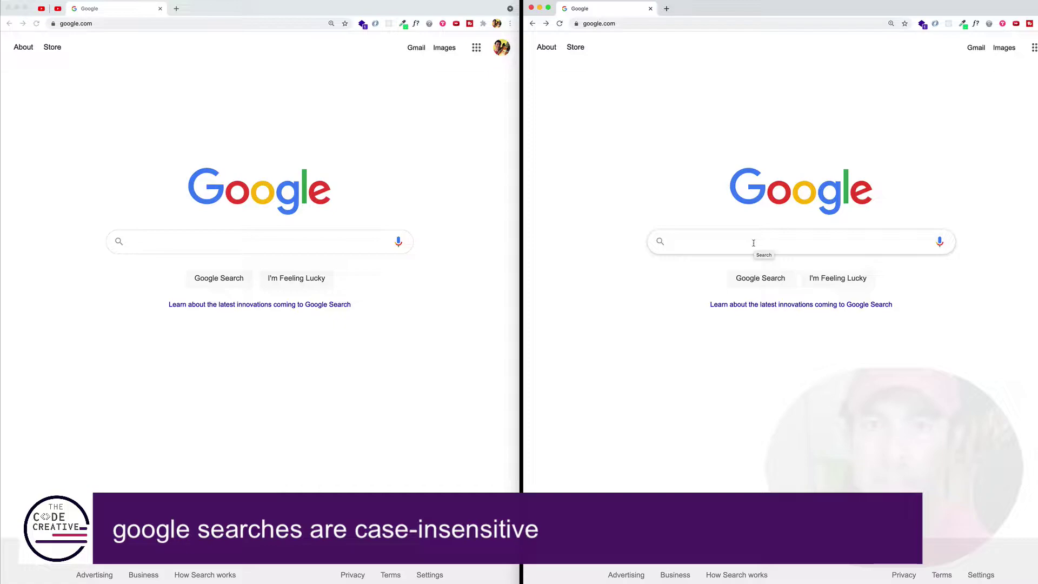
Search for 'react hooks' in the left Google window
click(753, 243)
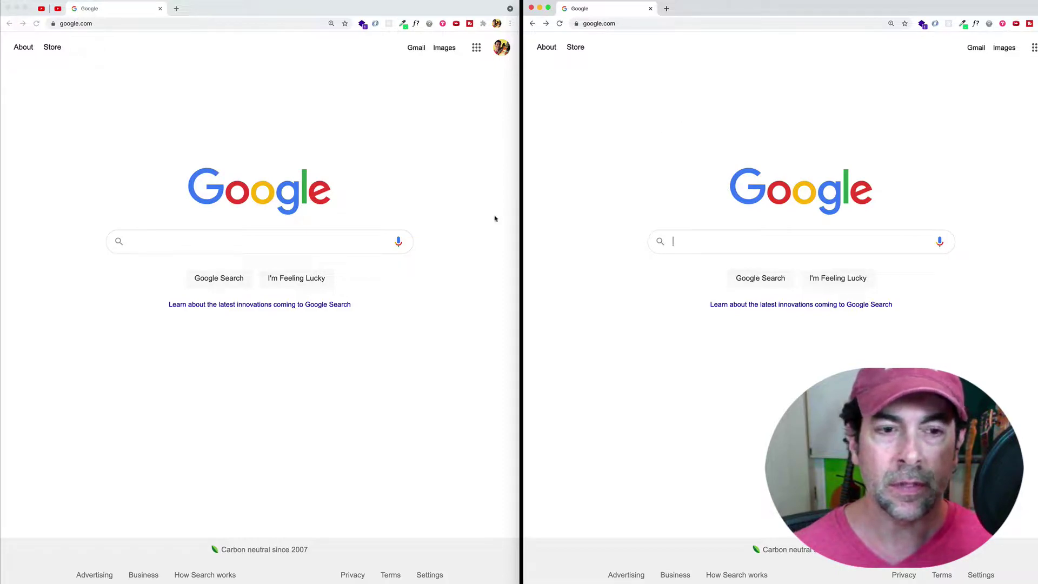
click(442, 287)
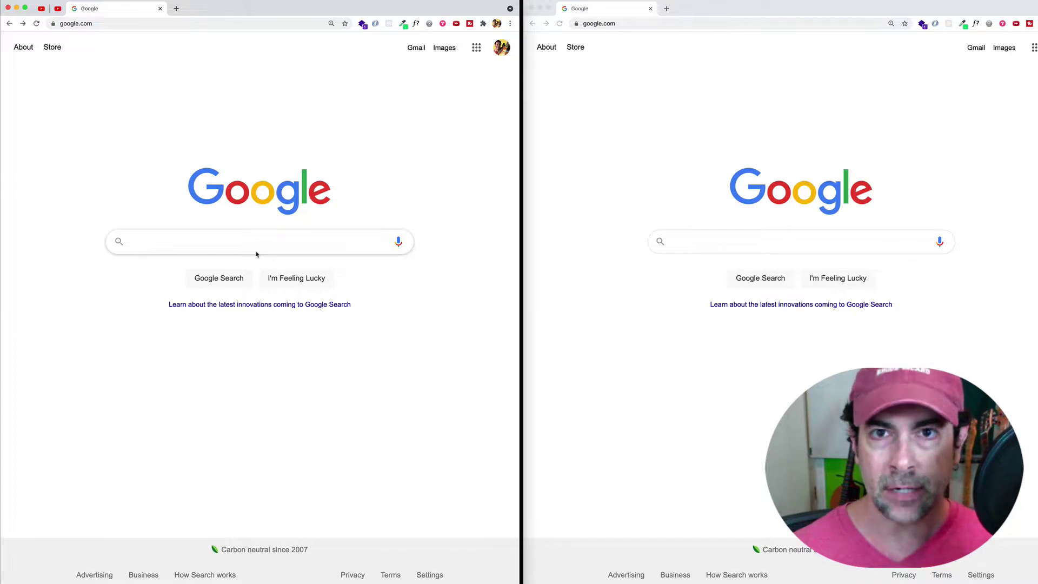
text(react ho)
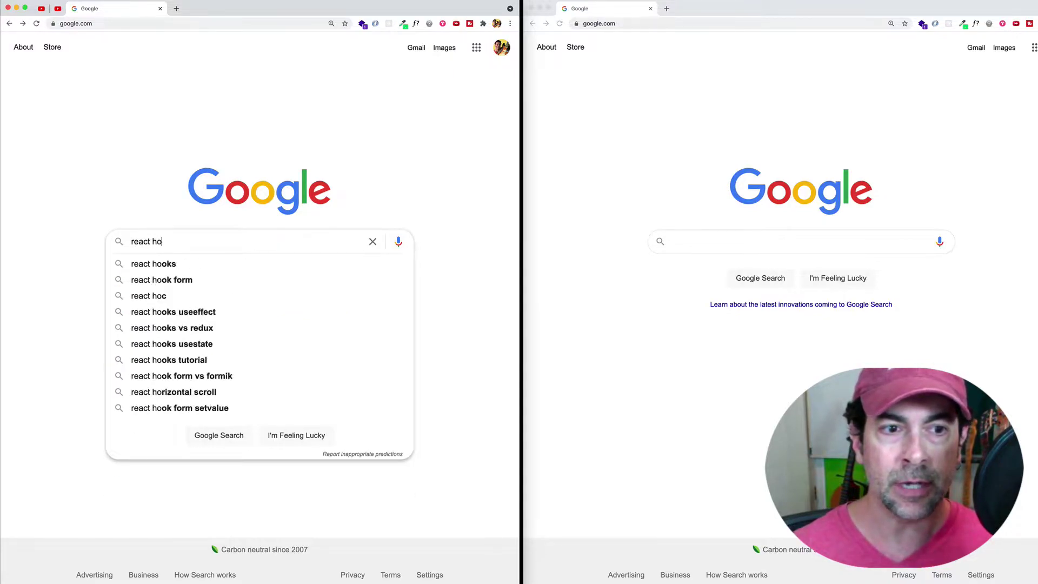
text(oks)
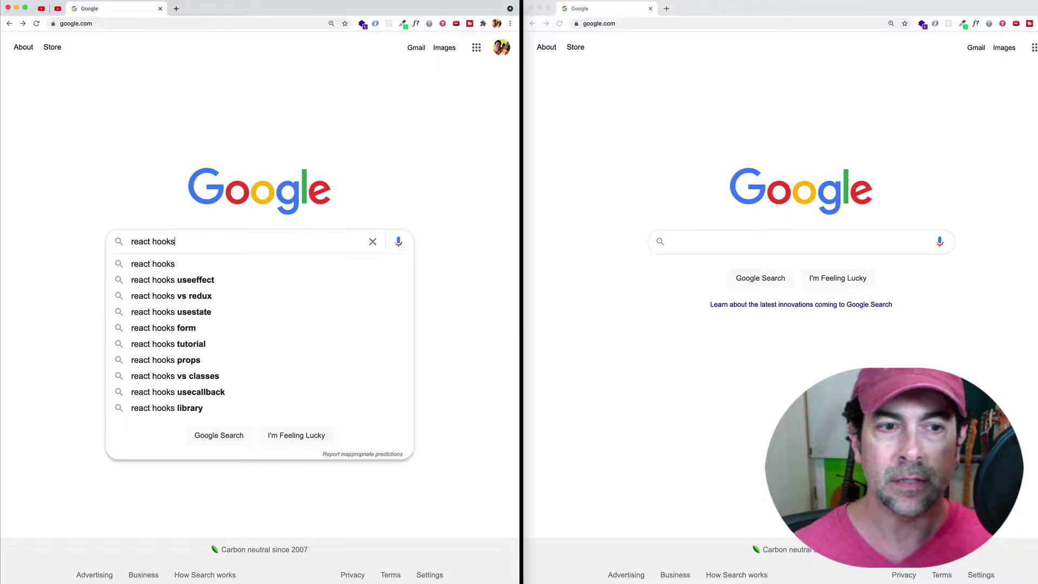
key(Return)
Search for 'React hooks' with a capital R in the right window
click(697, 249)
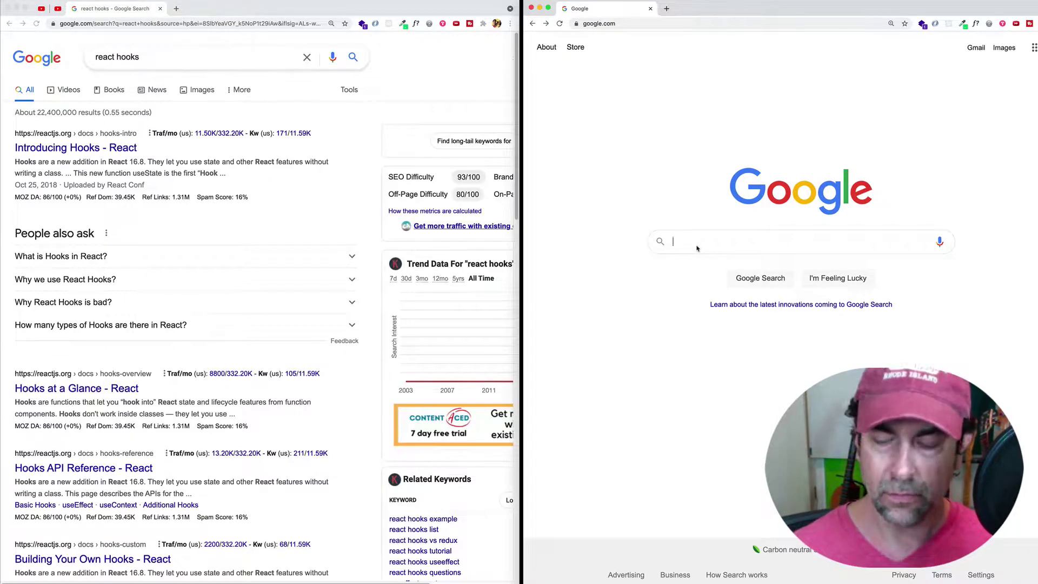
text(Re)
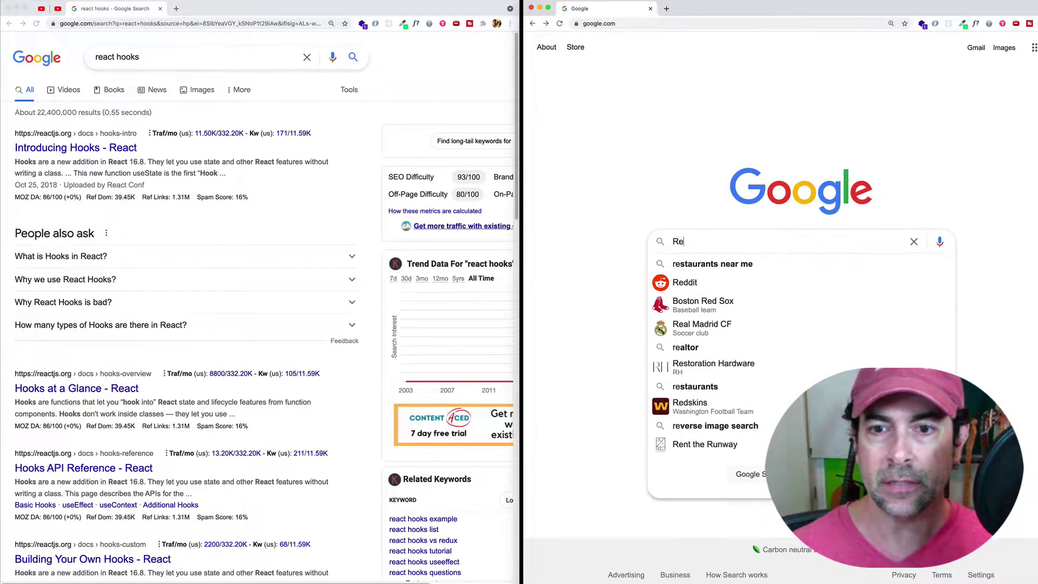
text(act hooks)
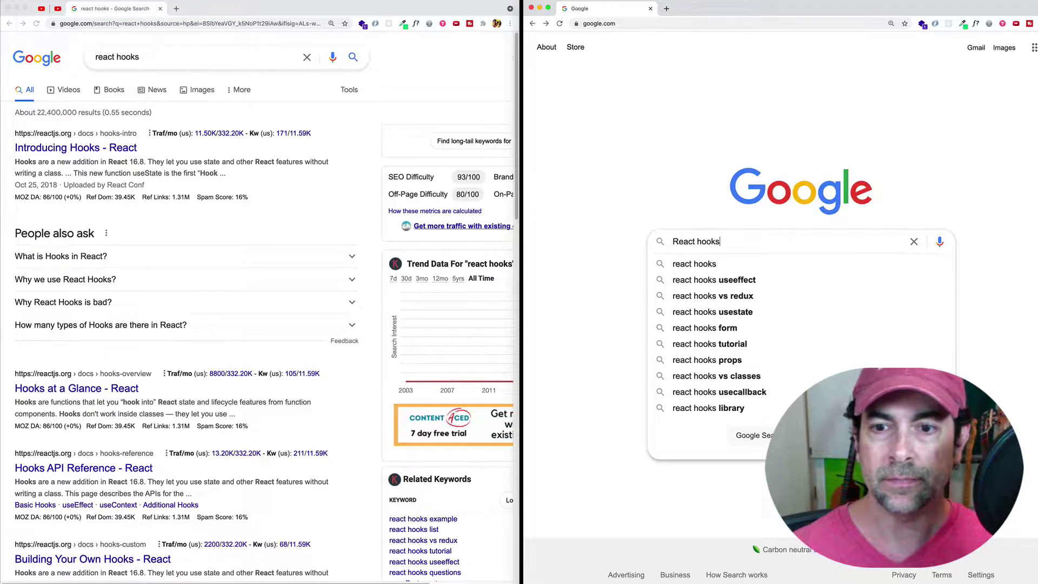
key(Return)
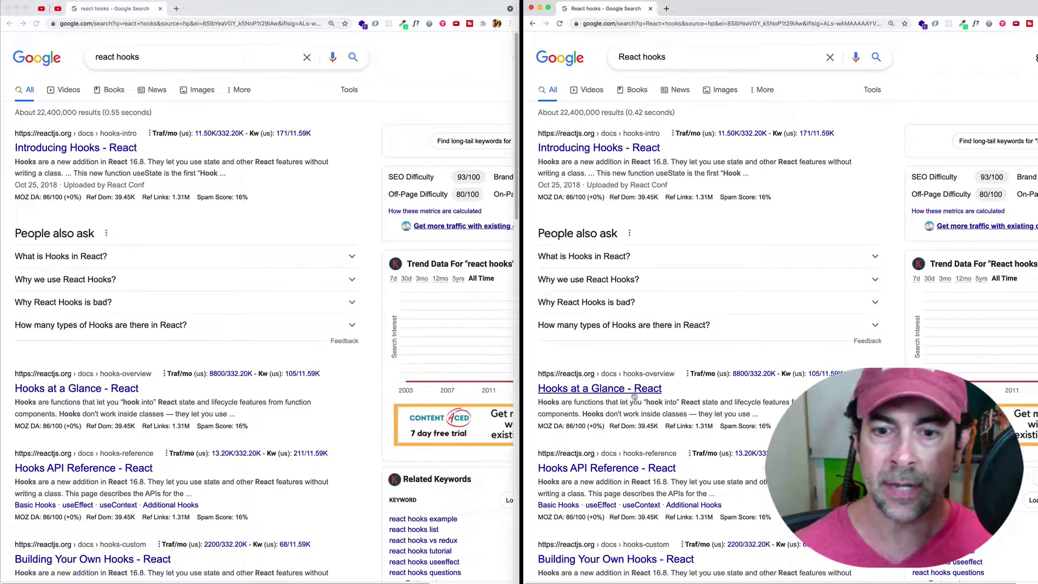
Scroll through the left window's results to compare them with the right window's results
click(516, 141)
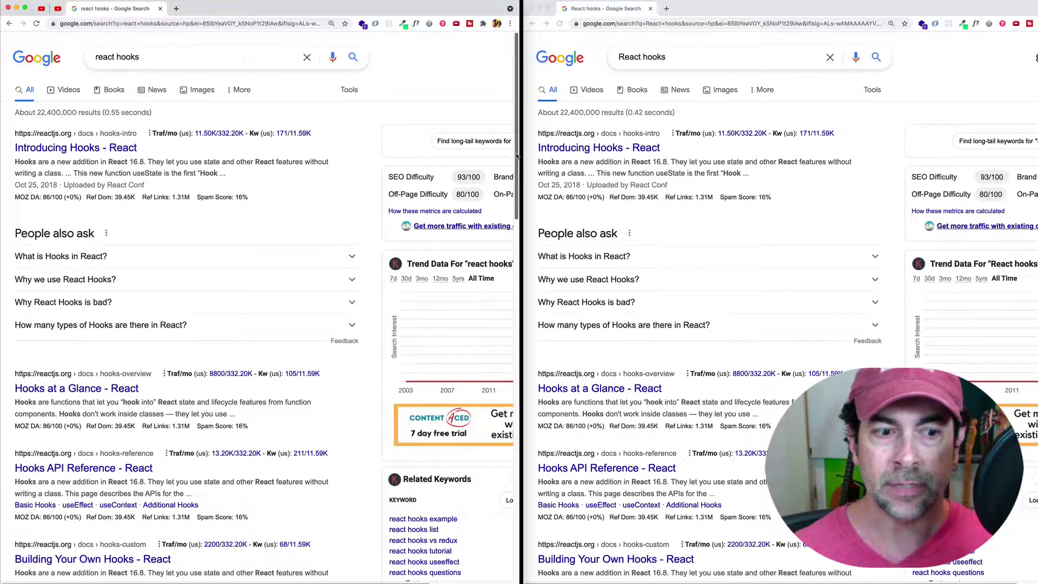
scroll(516, 155, down, 5)
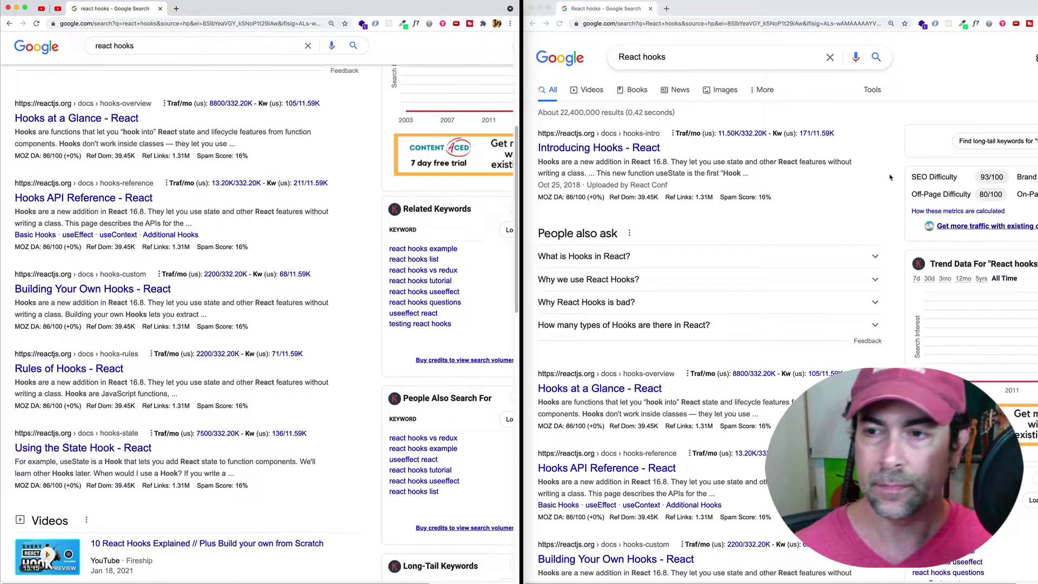
scroll(703, 303, down, 4)
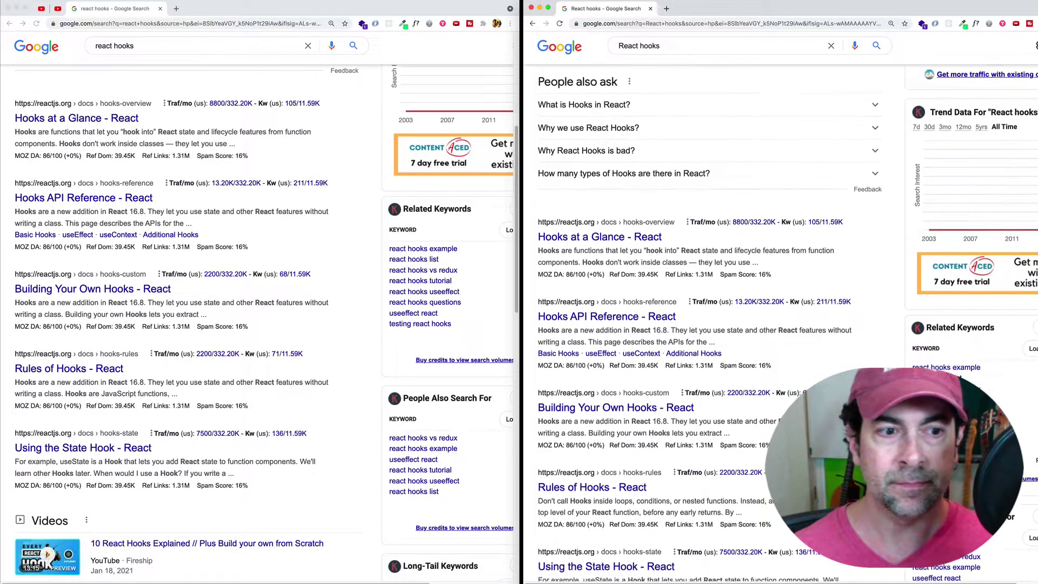
scroll(1032, 271, down, 4)
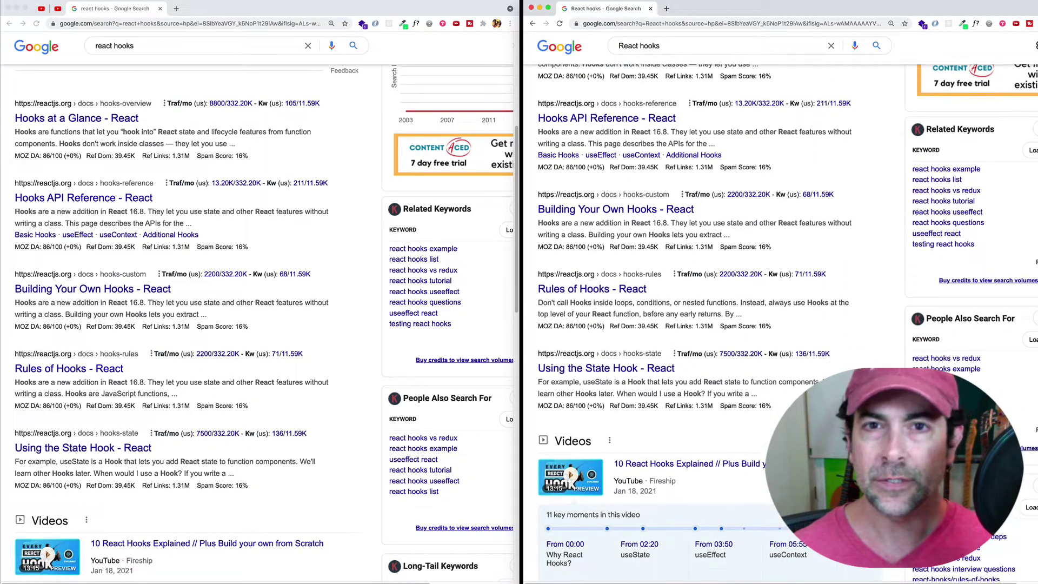
scroll(1032, 272, down, 5)
scroll(187, 325, down, 8)
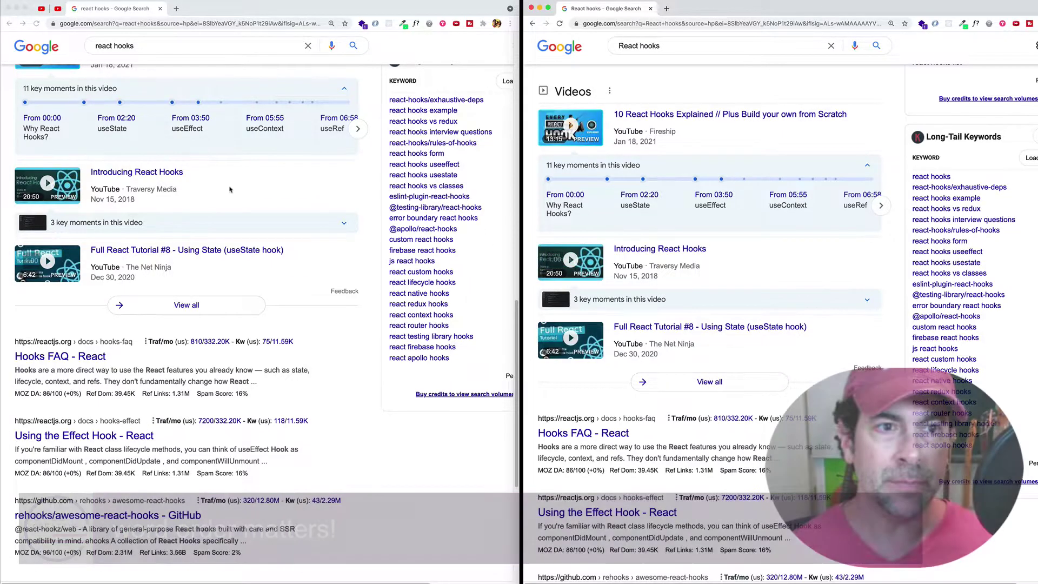
Replace the left query with 'javascript code editor' and run it
click(196, 58)
click(193, 46)
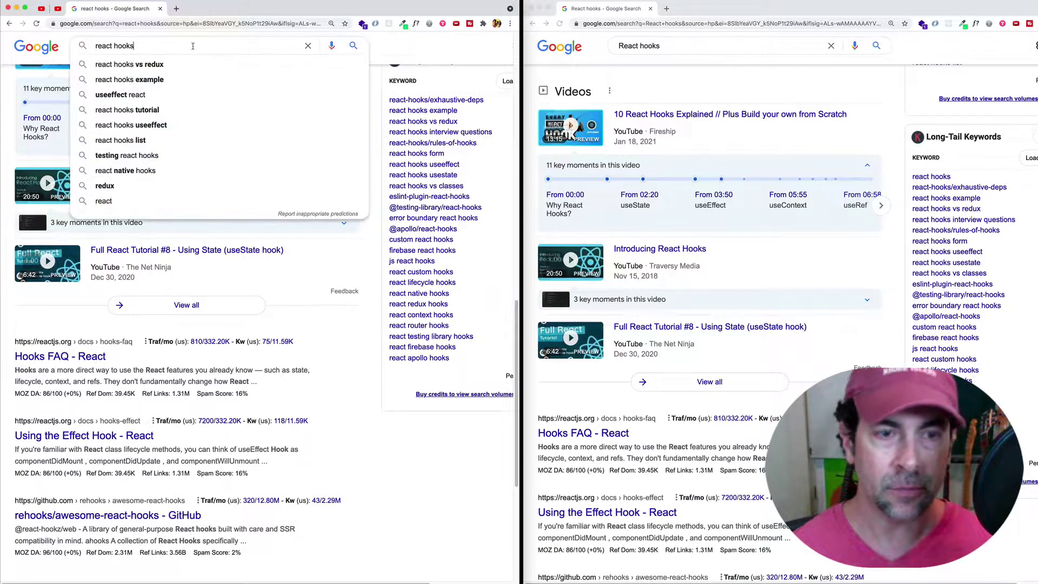
key(super+a)
text(javascrip)
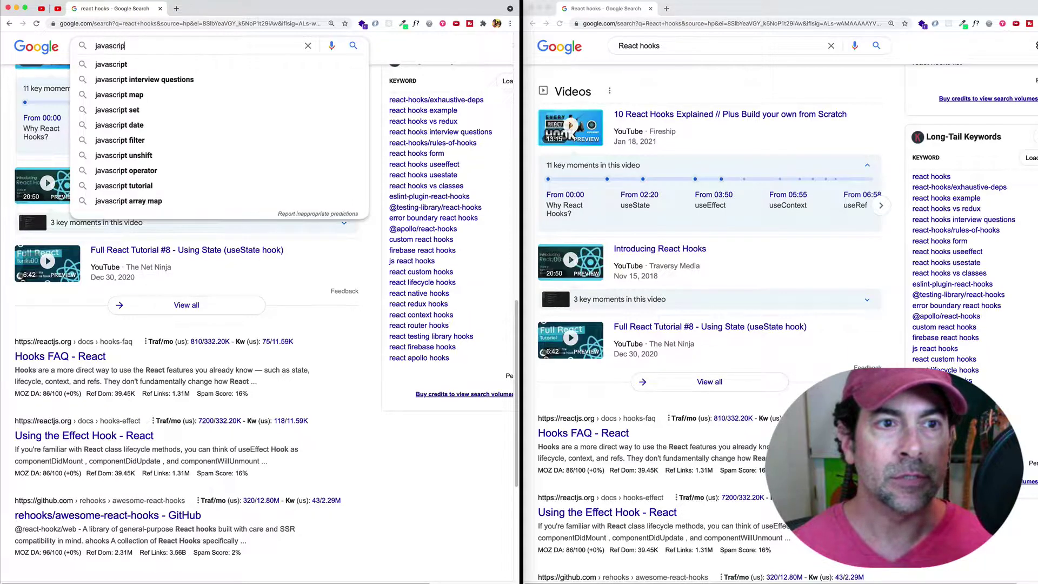
text(t code )
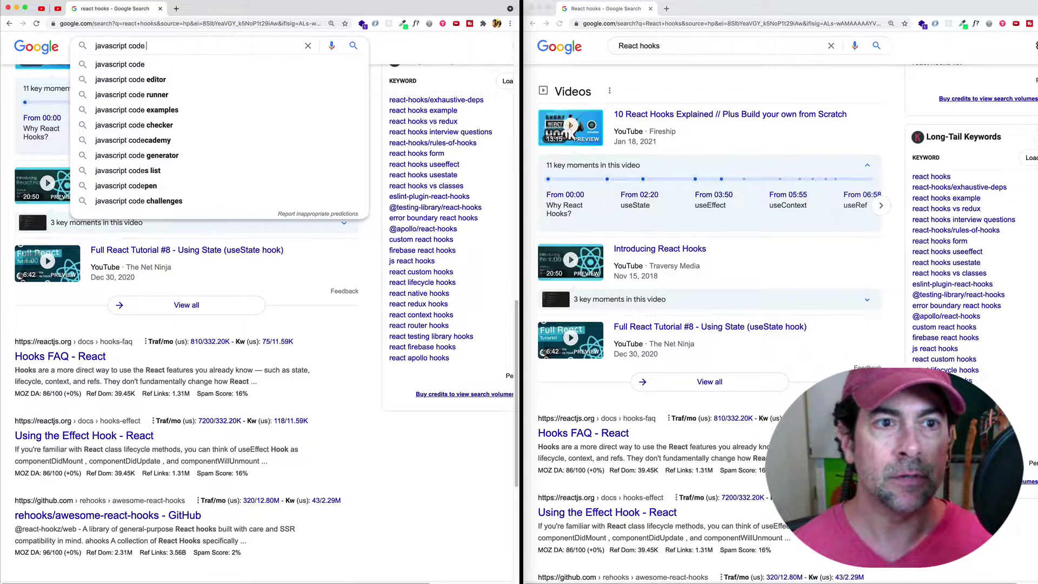
text(editor)
key(Return)
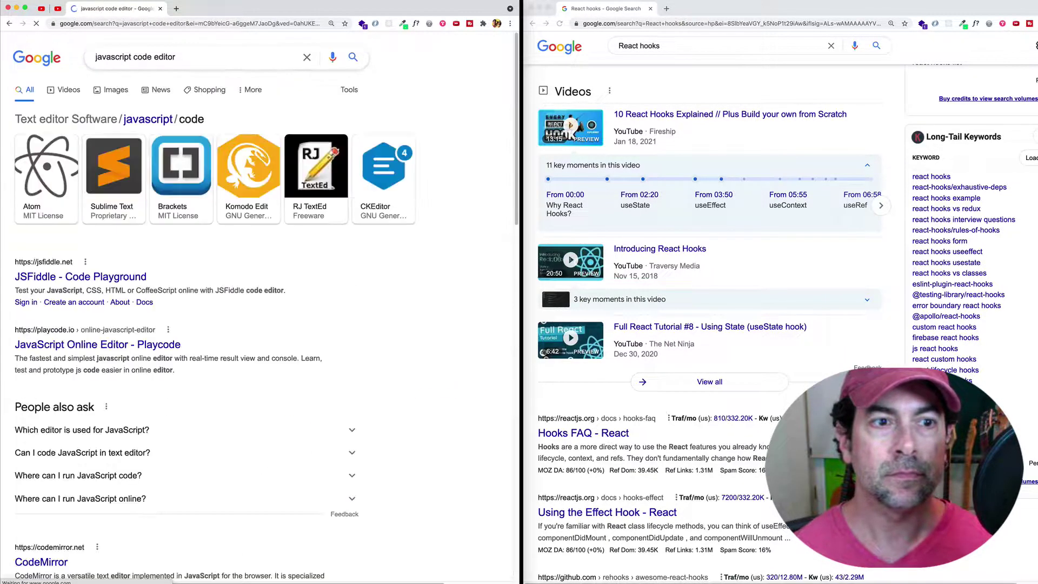
Replace the right query with 'code editor javascript' and run it
triple_click(700, 46)
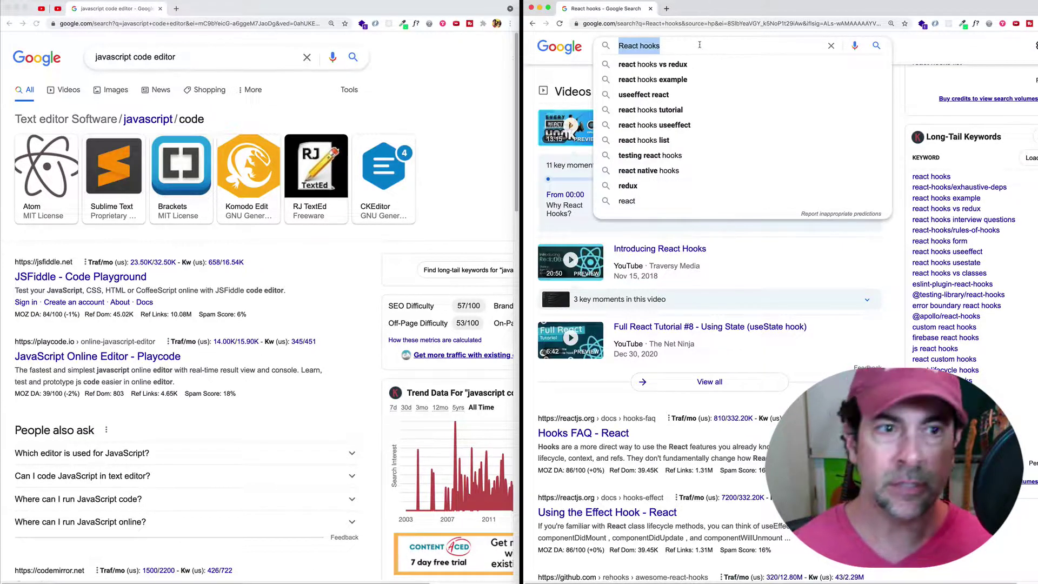
text(code ed)
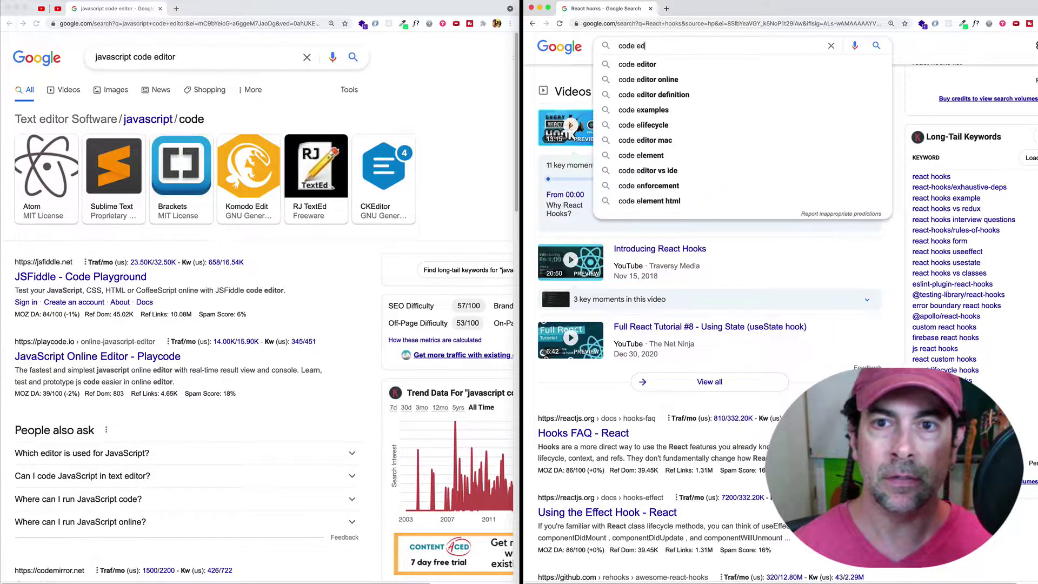
text(itor javascript)
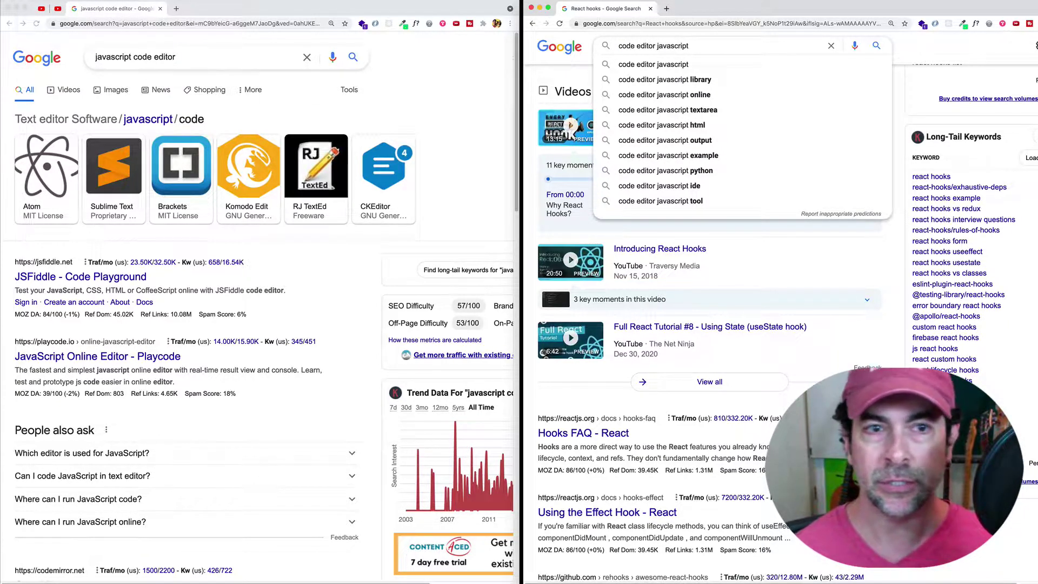
key(Return)
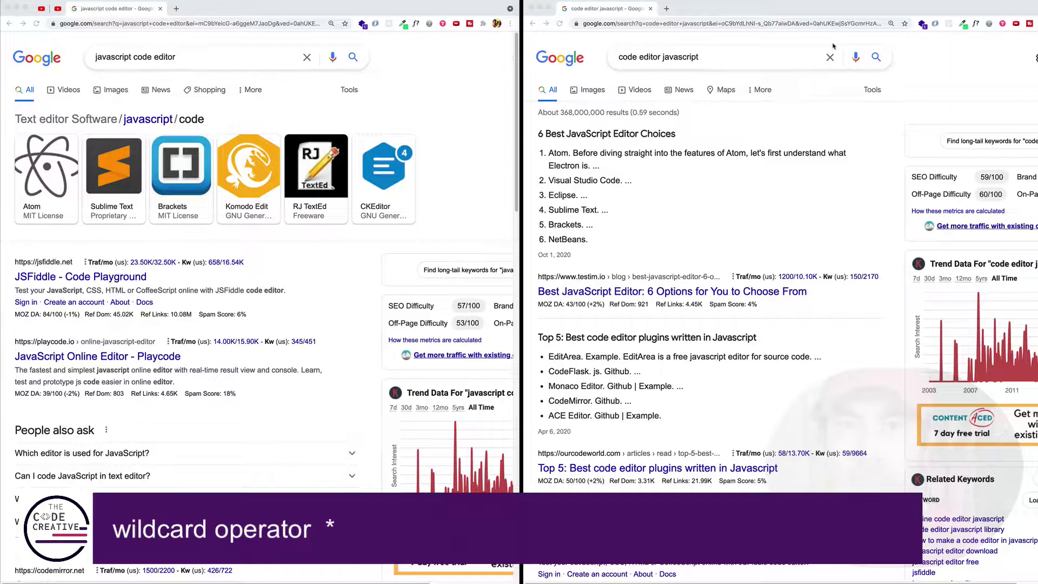
Run the wildcard search 'vuejs vs. *' on the right and scroll down to Related searches
click(737, 61)
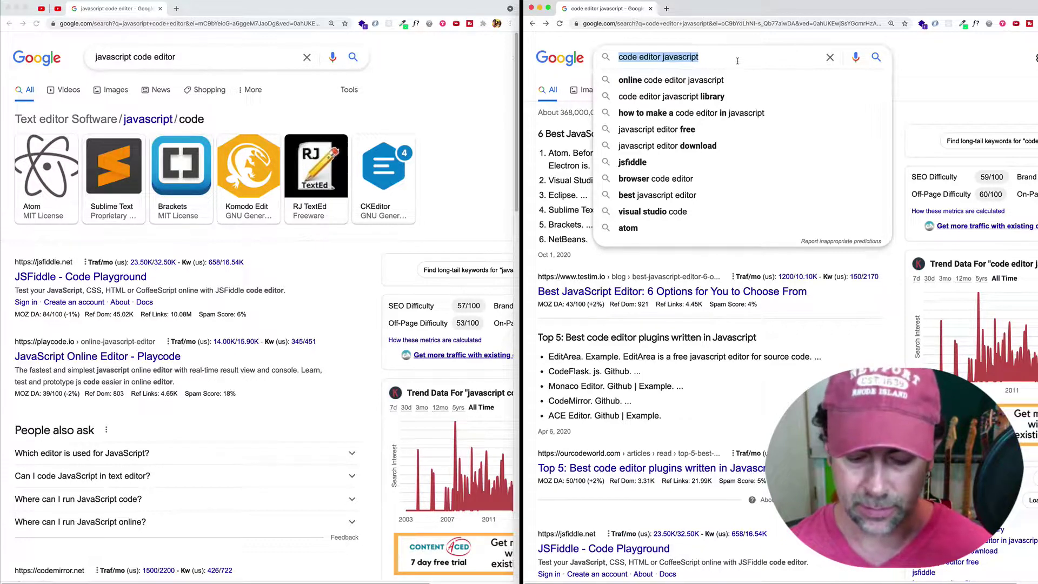
text(vuejs vs)
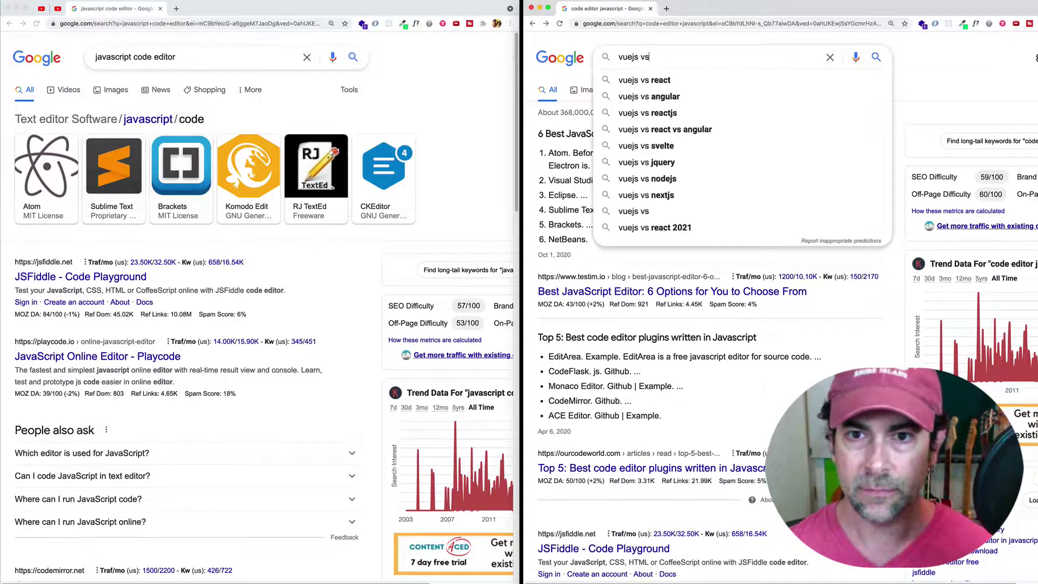
text(. *)
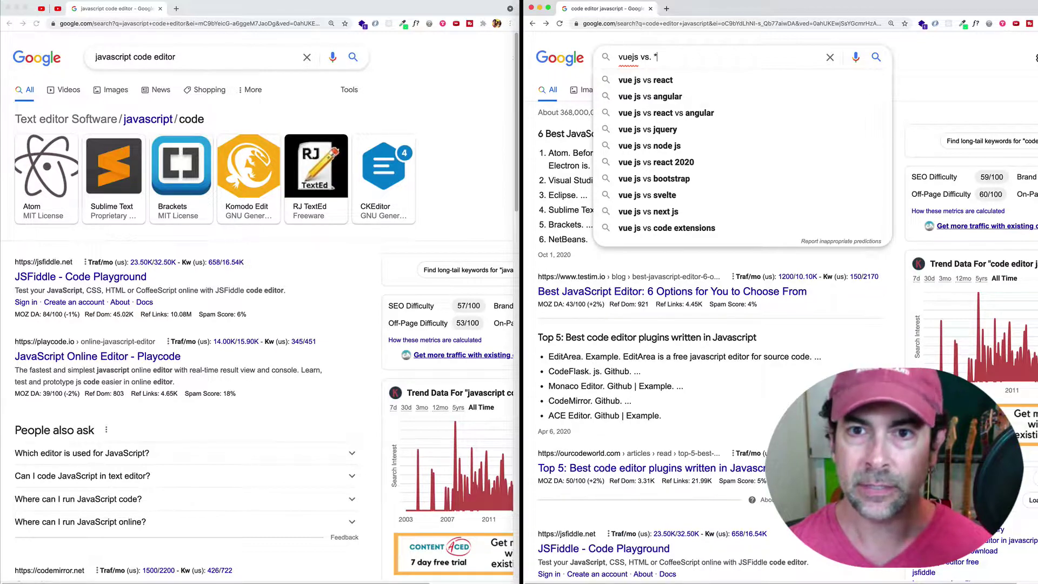
key(Return)
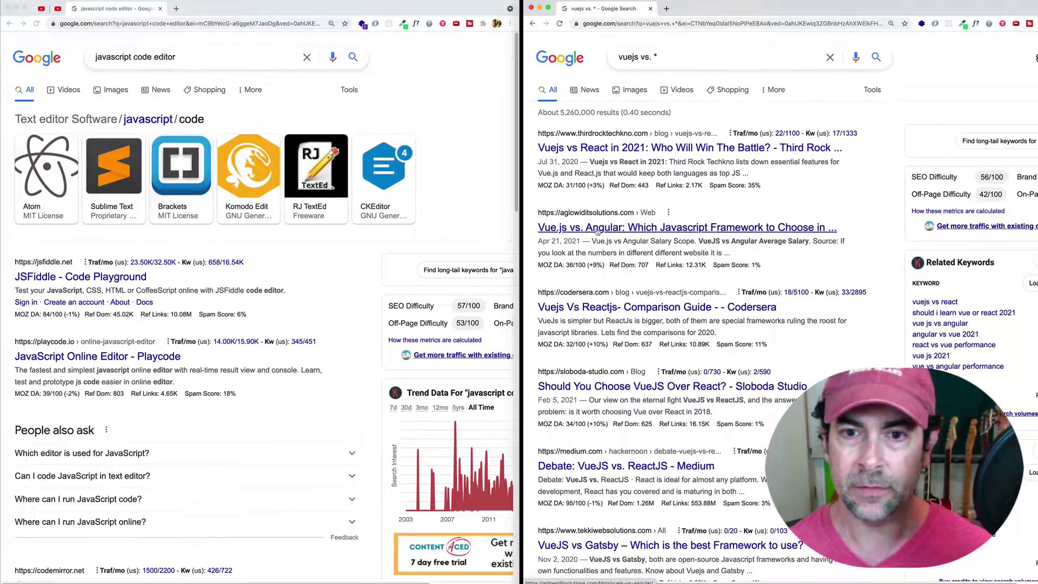
scroll(626, 253, down, 5)
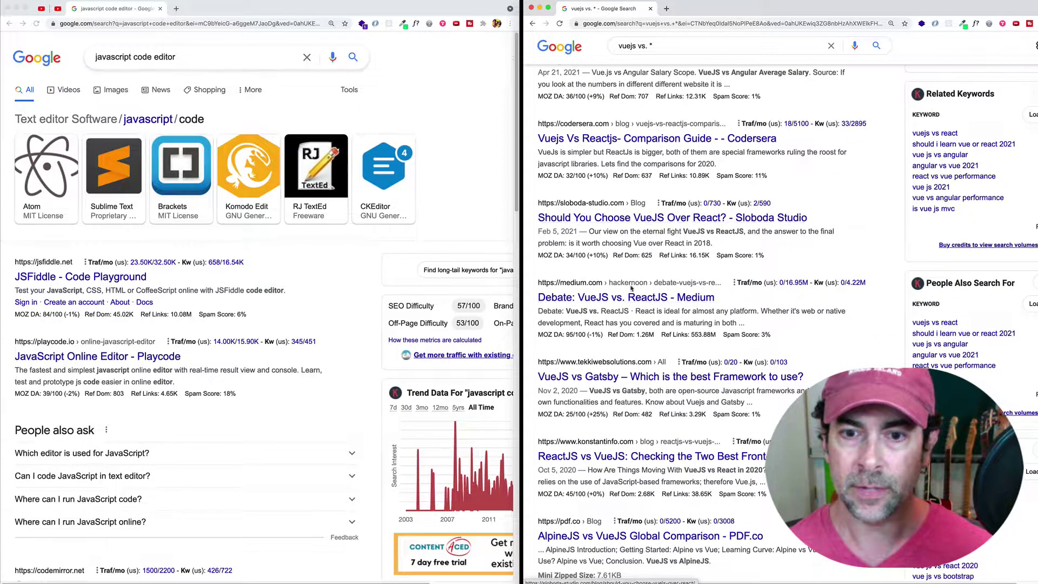
scroll(632, 288, down, 3)
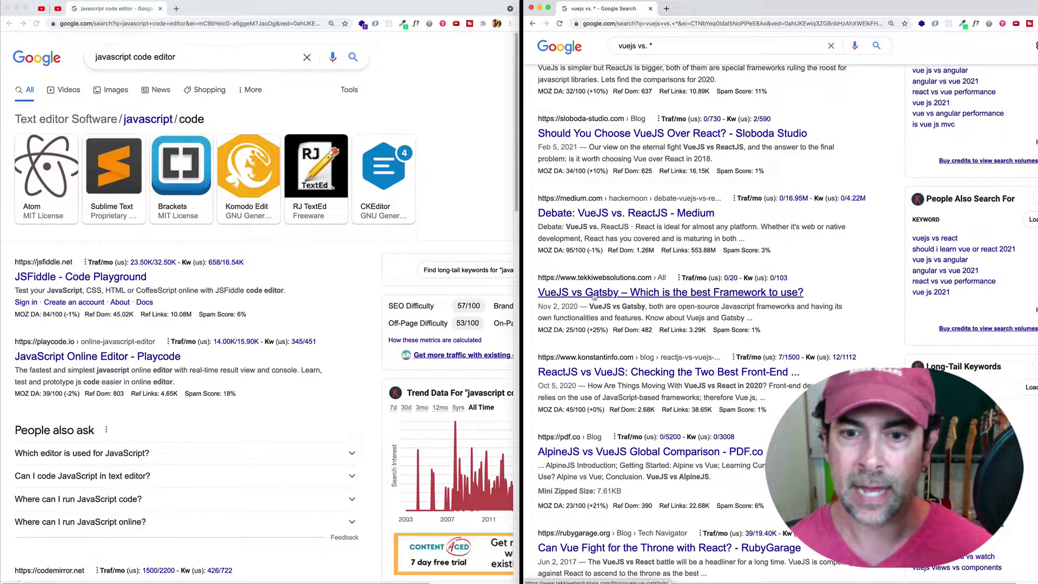
scroll(556, 295, down, 3)
scroll(597, 295, down, 6)
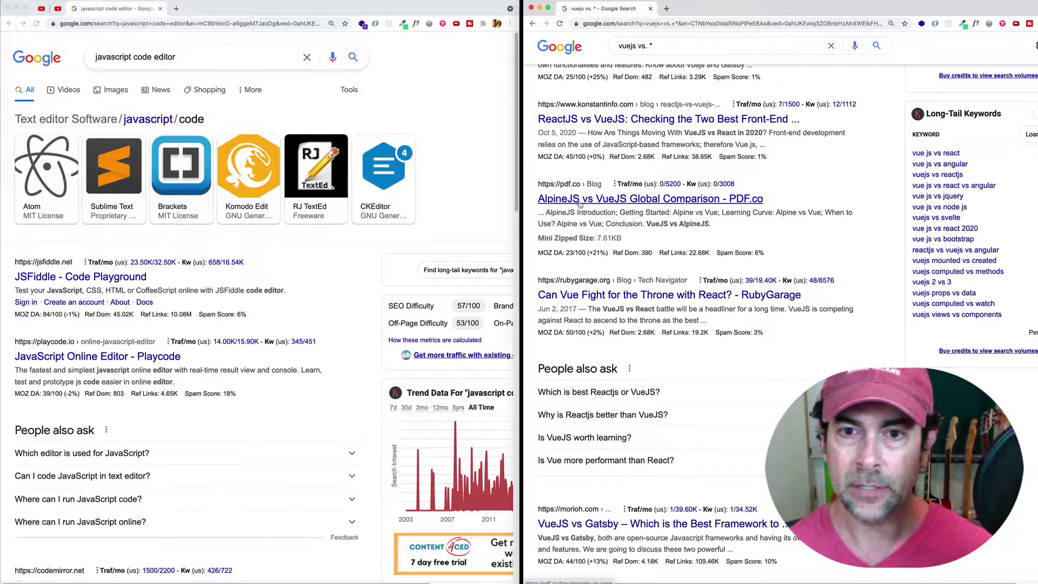
scroll(626, 250, down, 3)
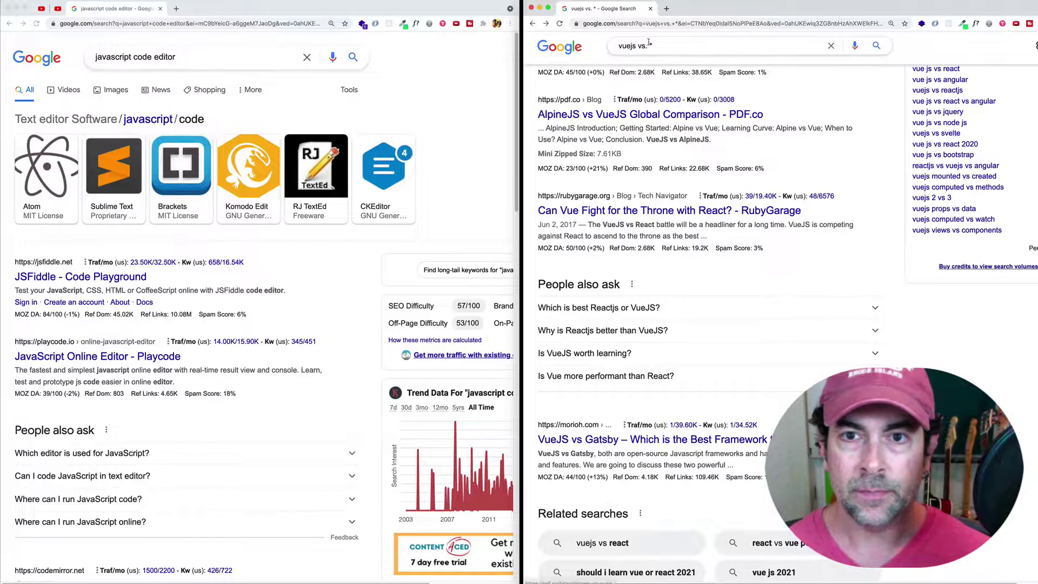
Search for the exact phrase "javascript code editor" in quotes in the right window
triple_click(665, 45)
text(")
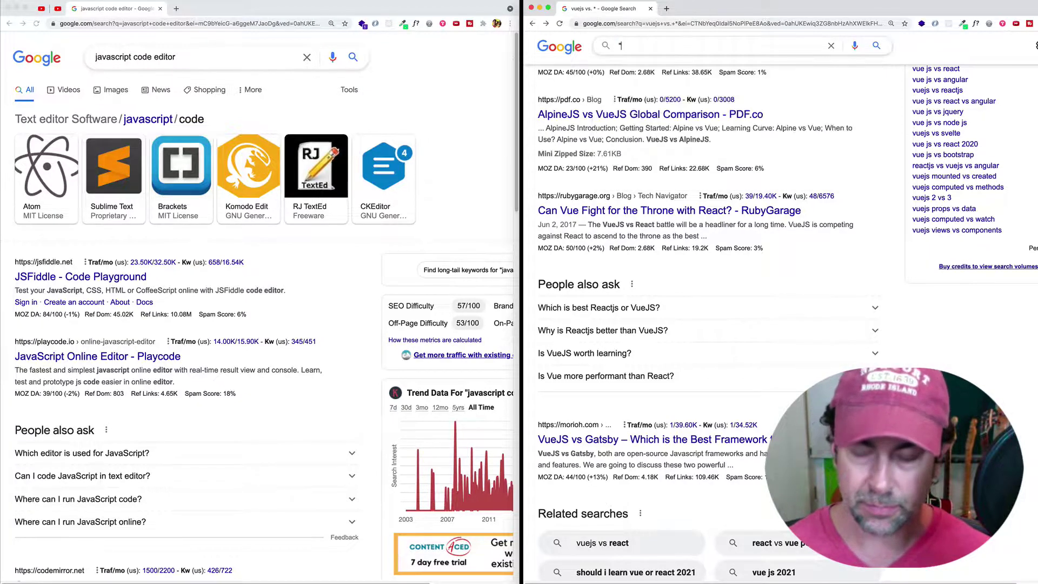
text(javascript)
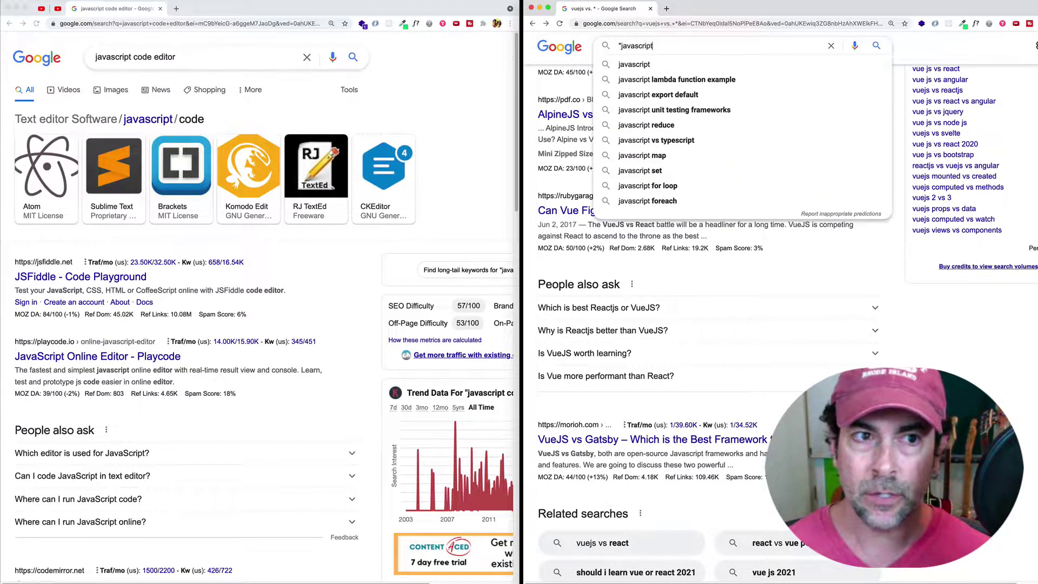
text( code editor")
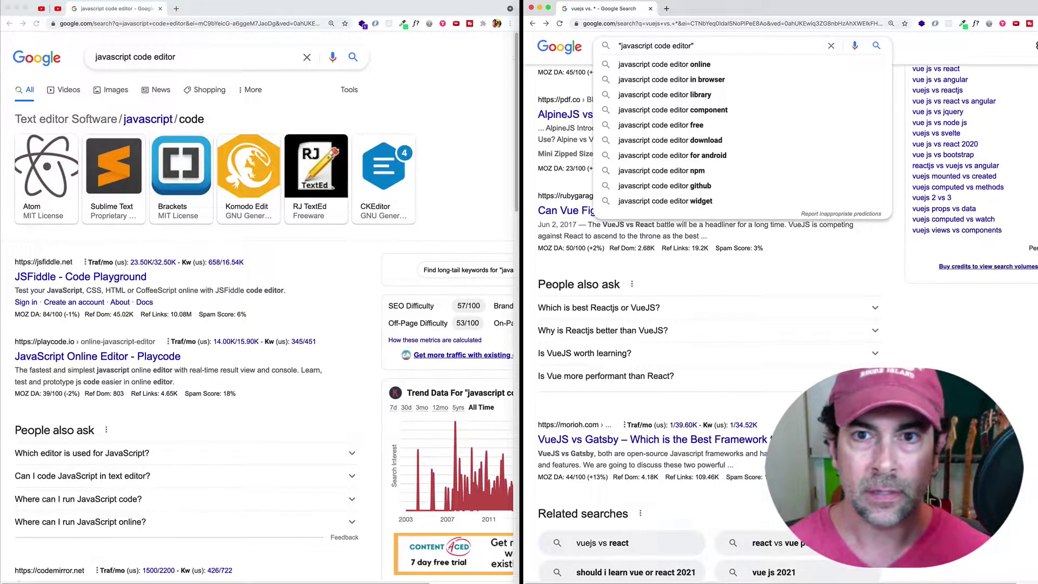
key(Return)
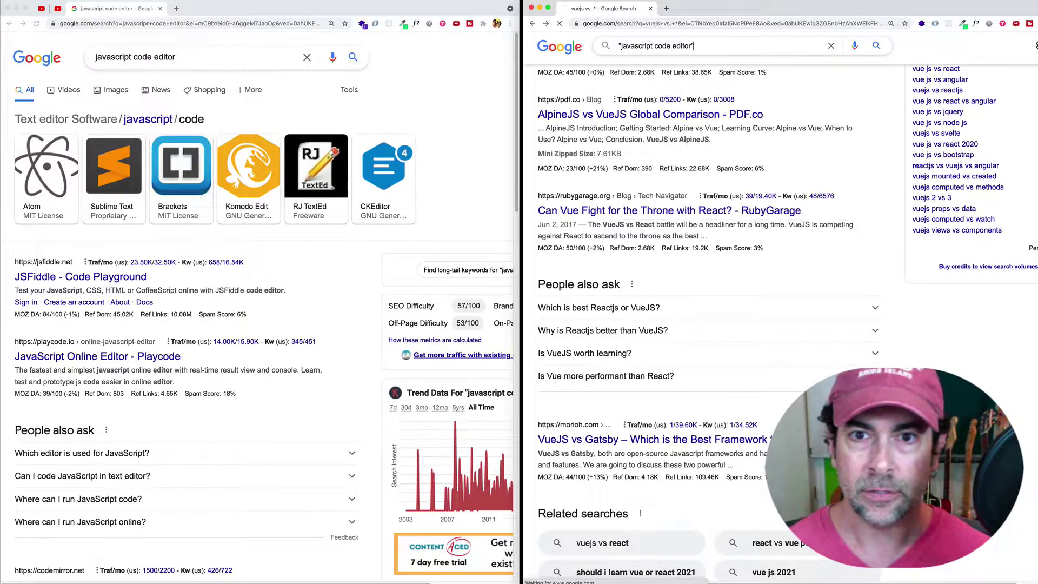
scroll(785, 232, down, 2)
scroll(785, 232, up, 2)
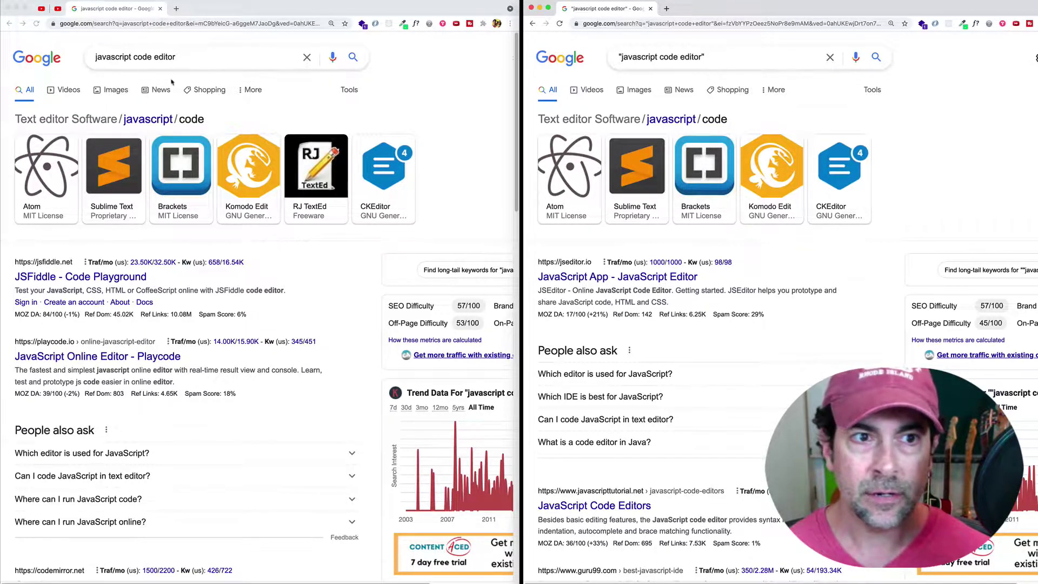
Highlight the matching 'javascript code editor' phrases in the right window's result snippets
click(404, 112)
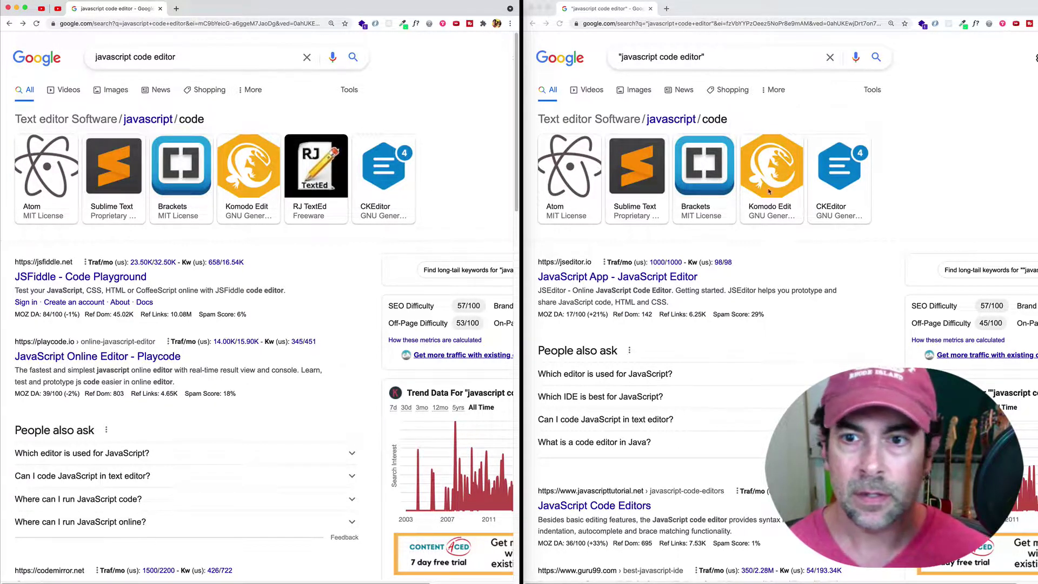
click(953, 134)
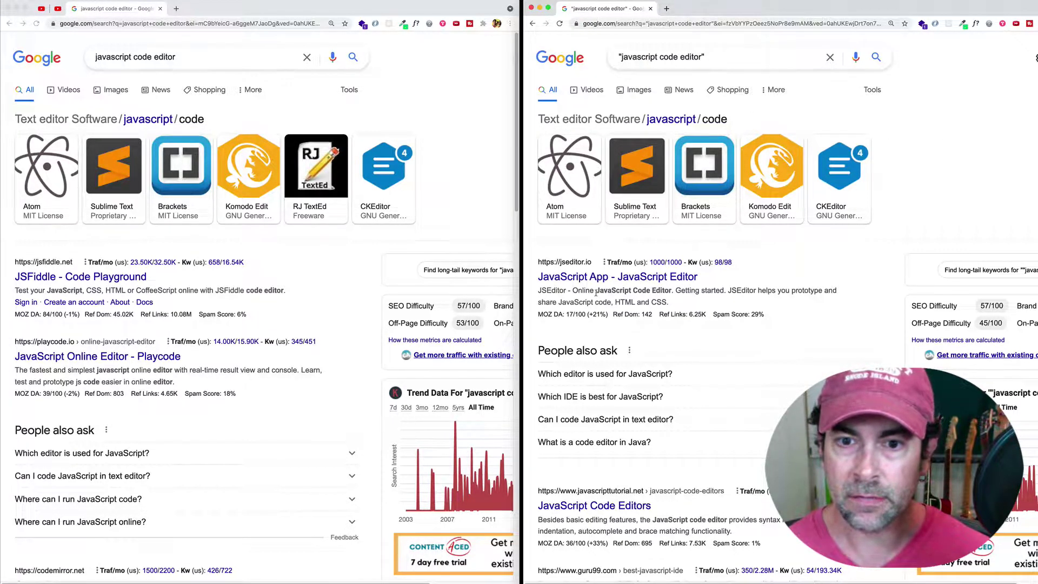
drag(596, 291, 673, 289)
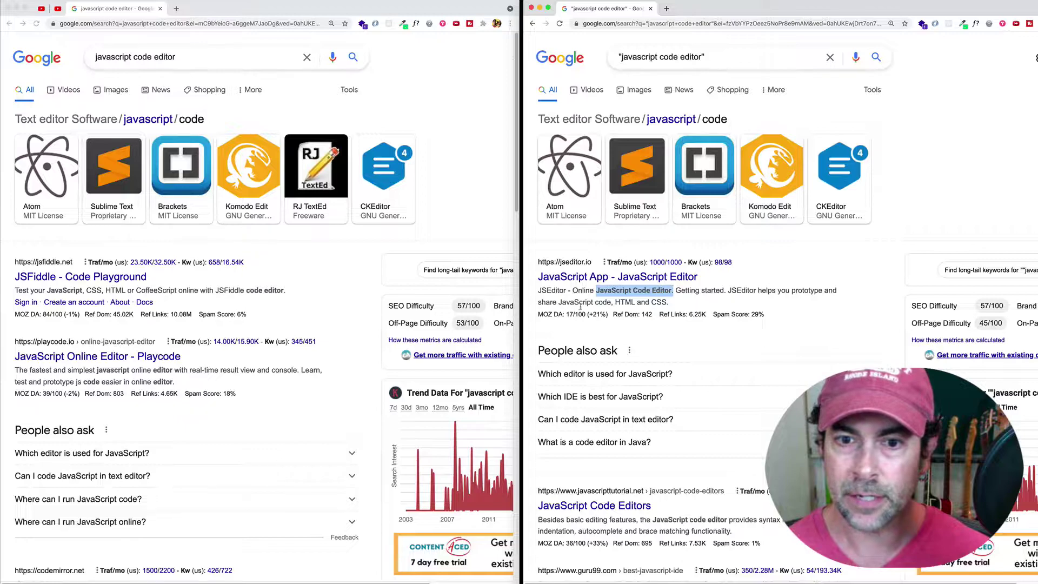
scroll(589, 319, down, 3)
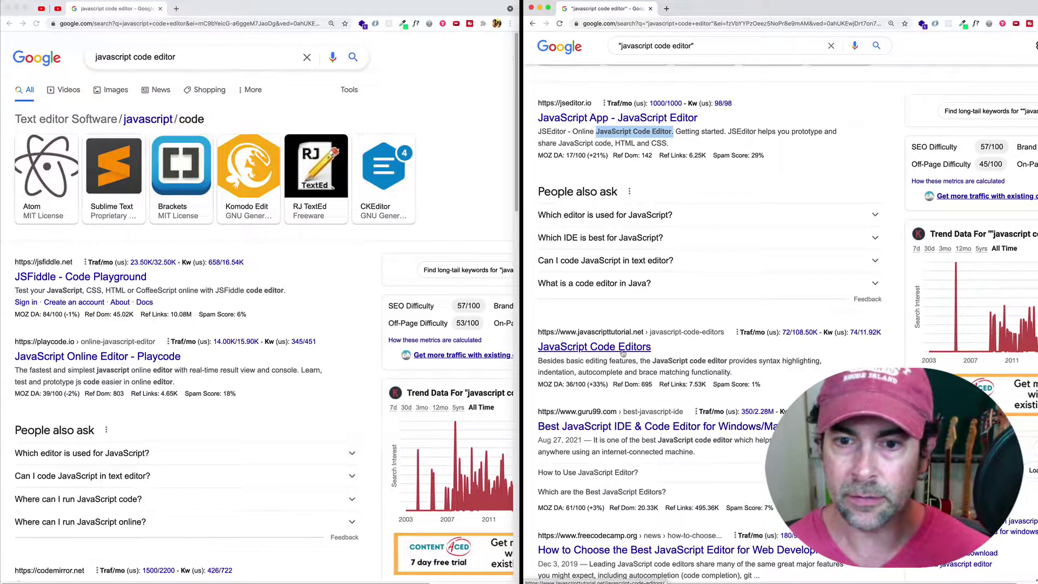
drag(650, 360, 726, 361)
scroll(714, 368, down, 5)
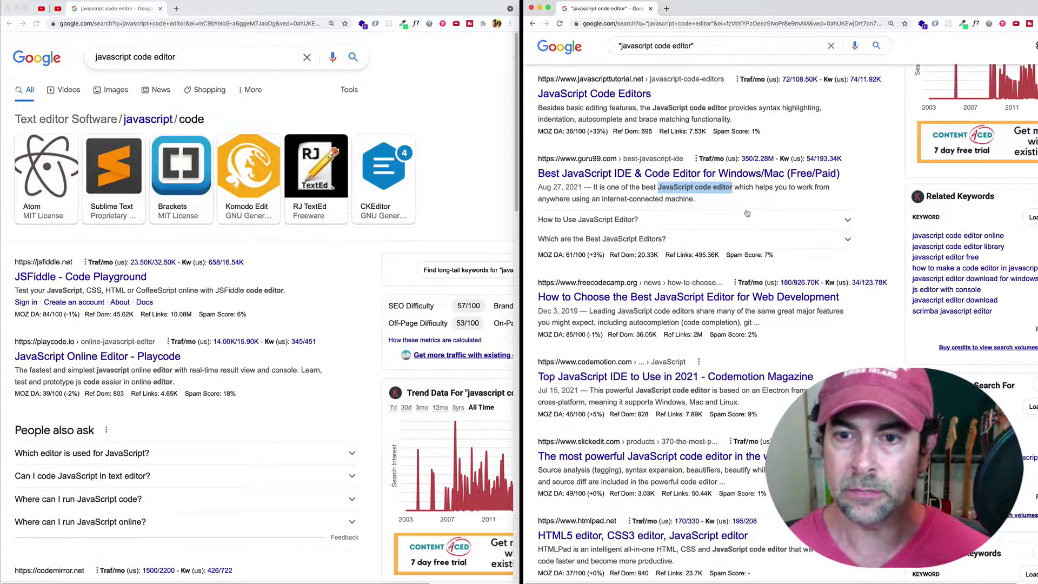
scroll(726, 373, down, 3)
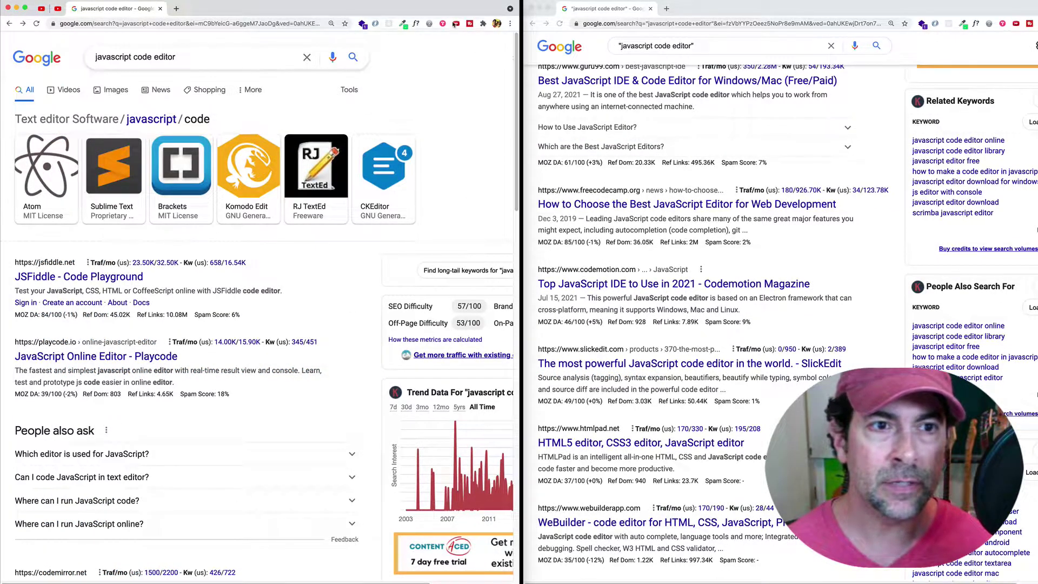
Search 'react typescript' on the left, then highlight TypeScript and React in the snippets
triple_click(183, 54)
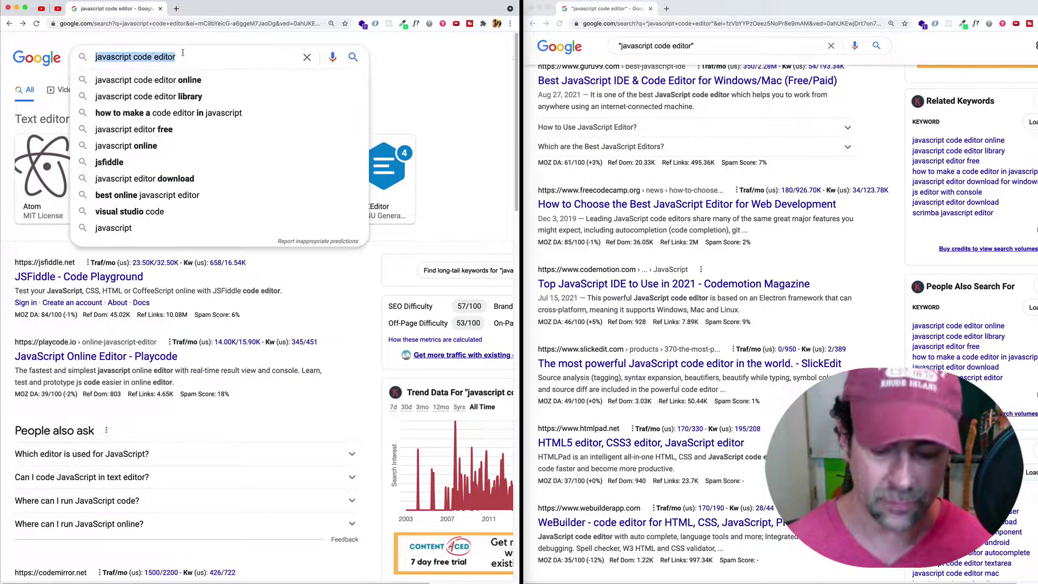
text(react t)
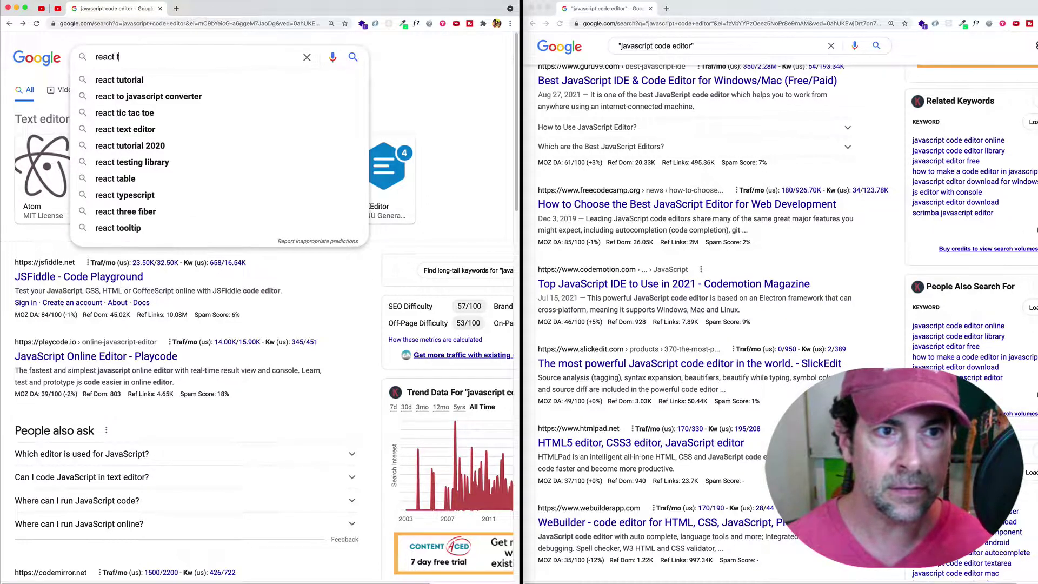
text(ypescript)
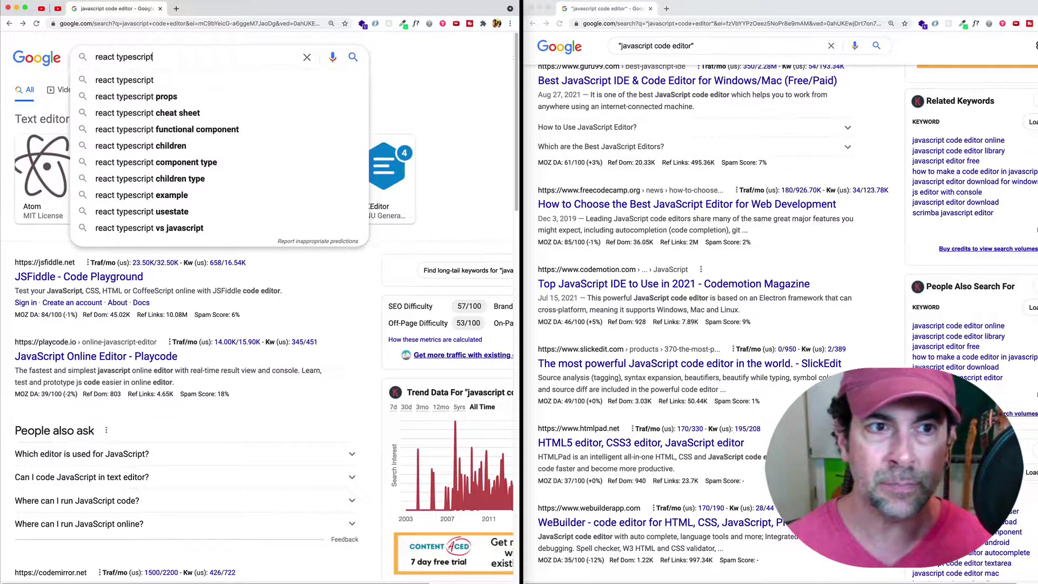
key(Return)
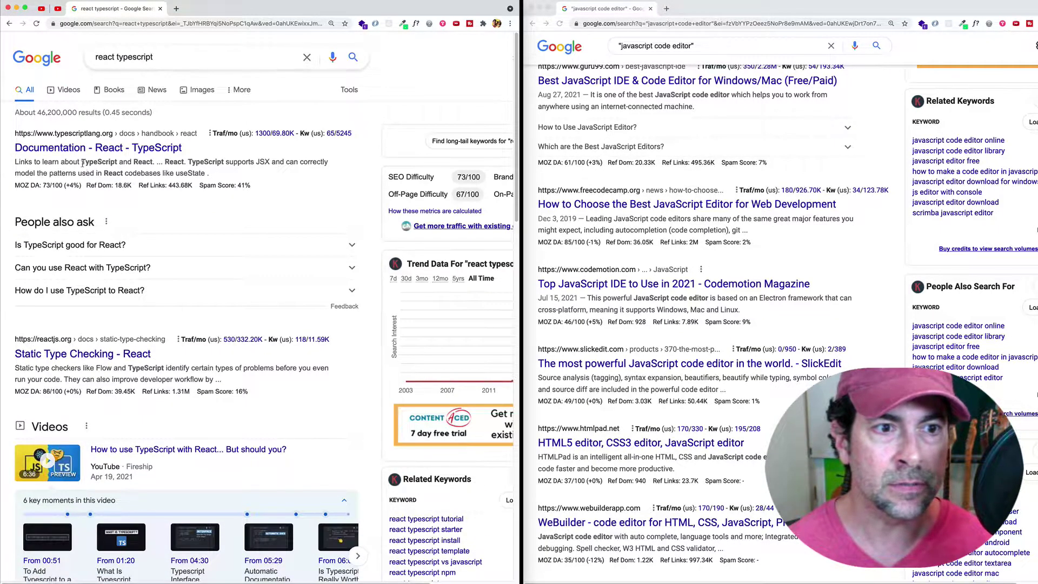
drag(82, 162, 151, 157)
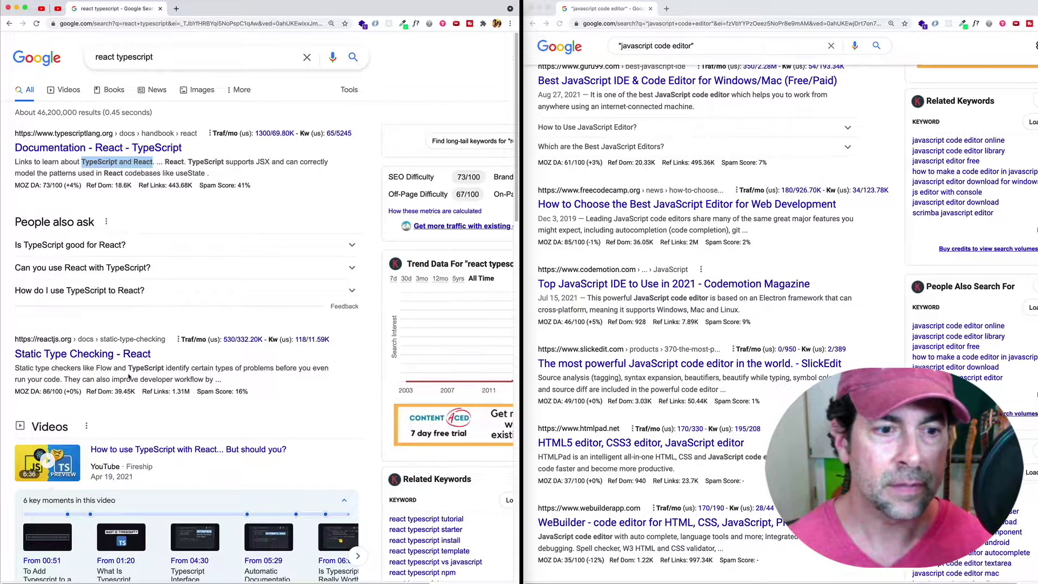
drag(129, 369, 165, 369)
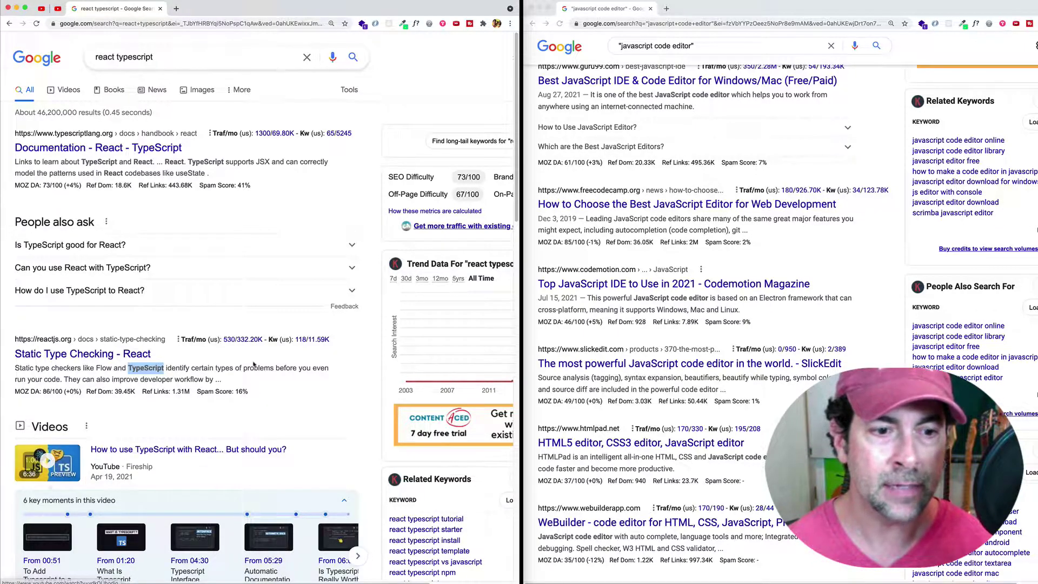
scroll(173, 302, down, 10)
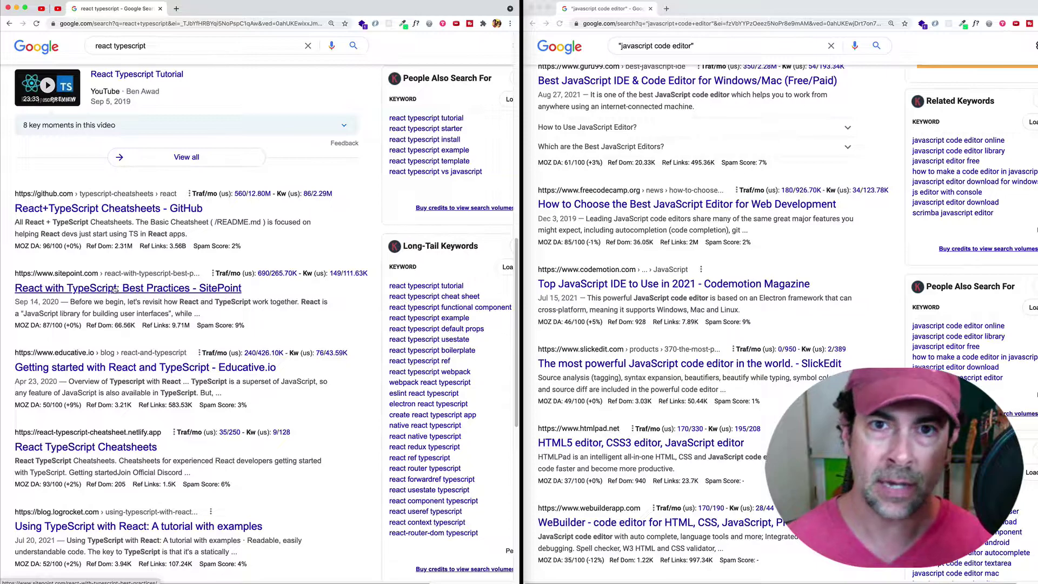
triple_click(699, 44)
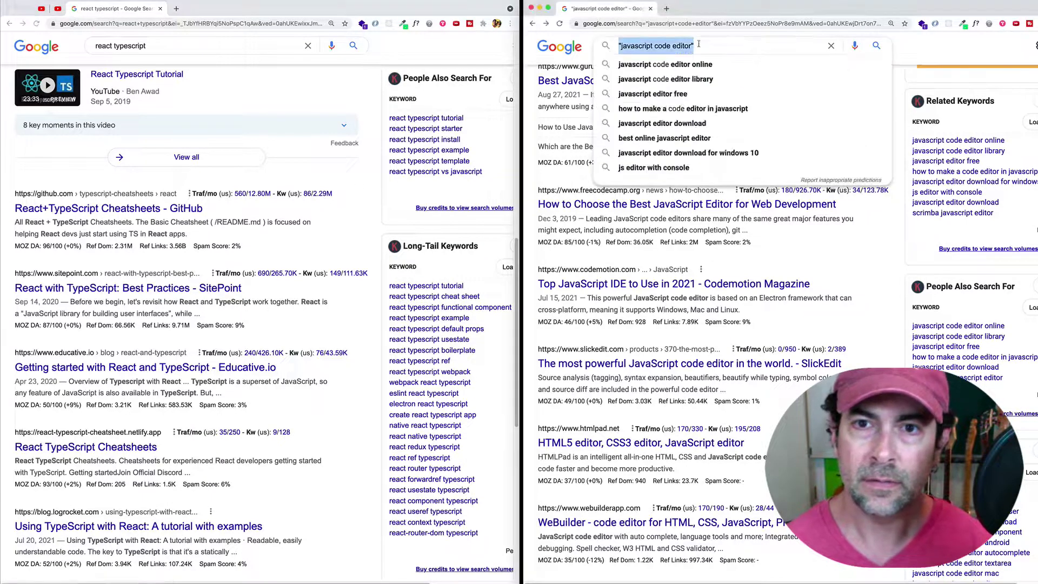
text(r)
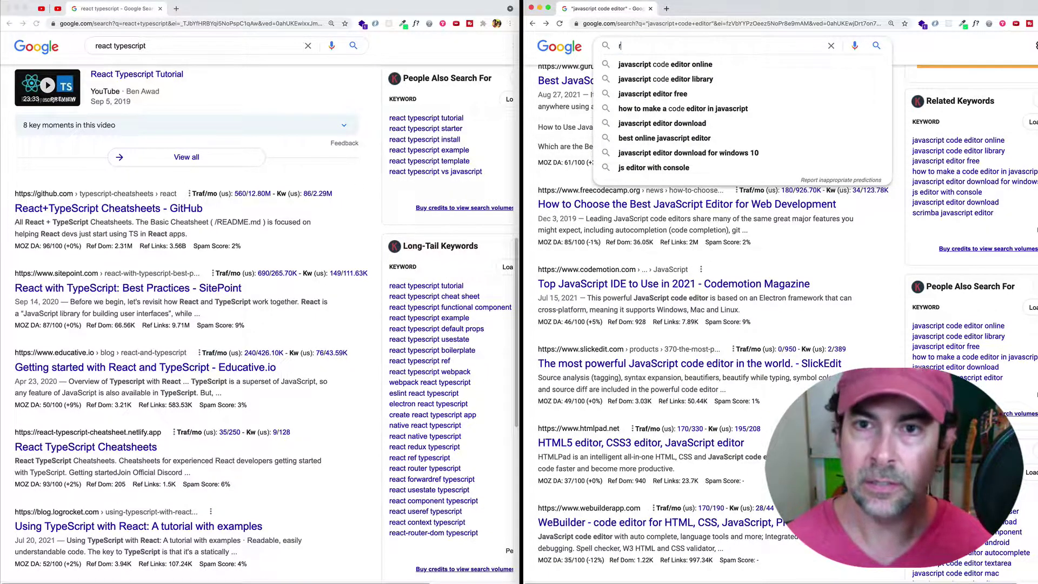
text(eact OR)
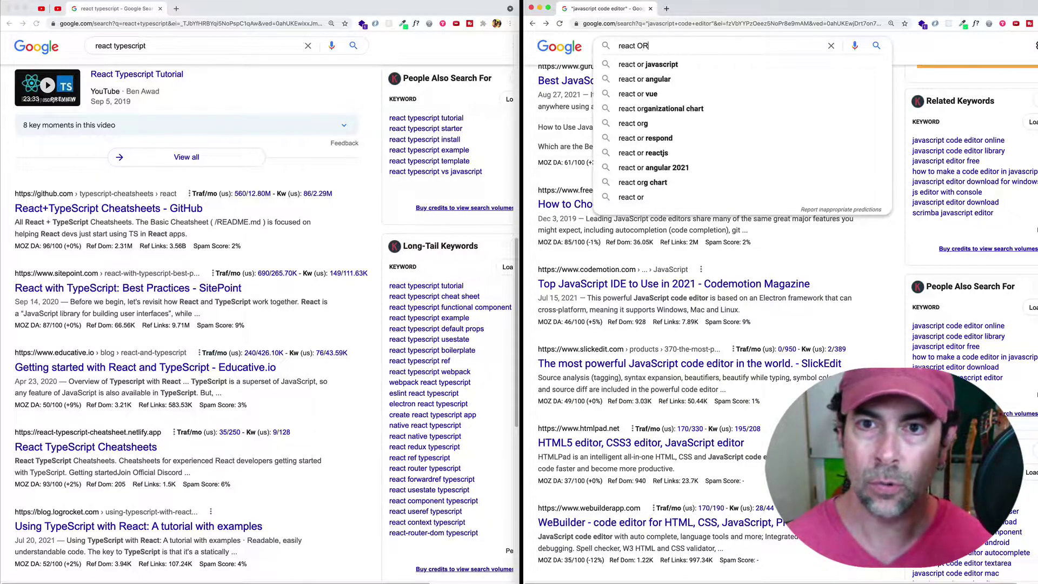
text( typescript)
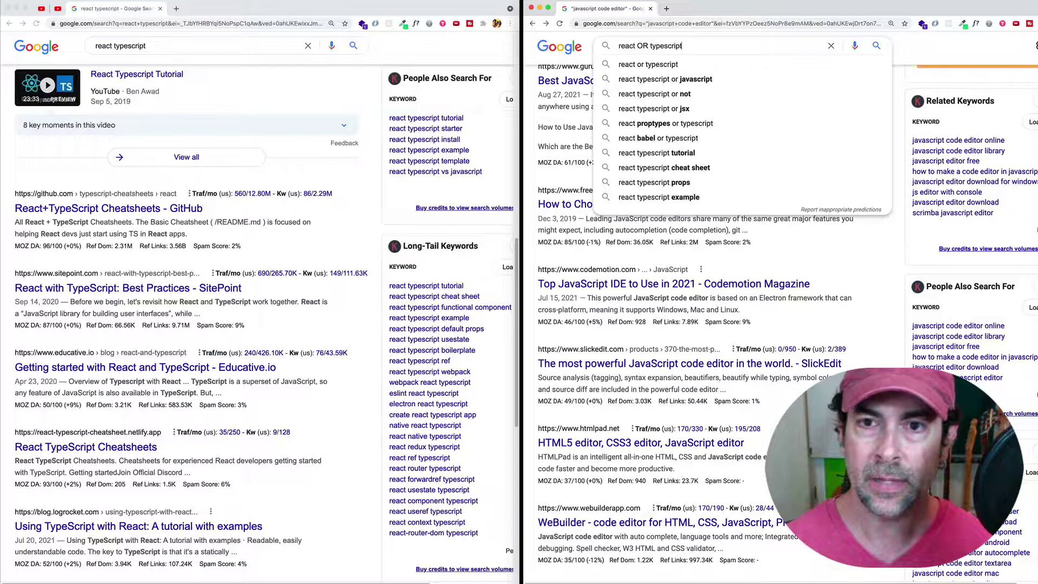
key(Return)
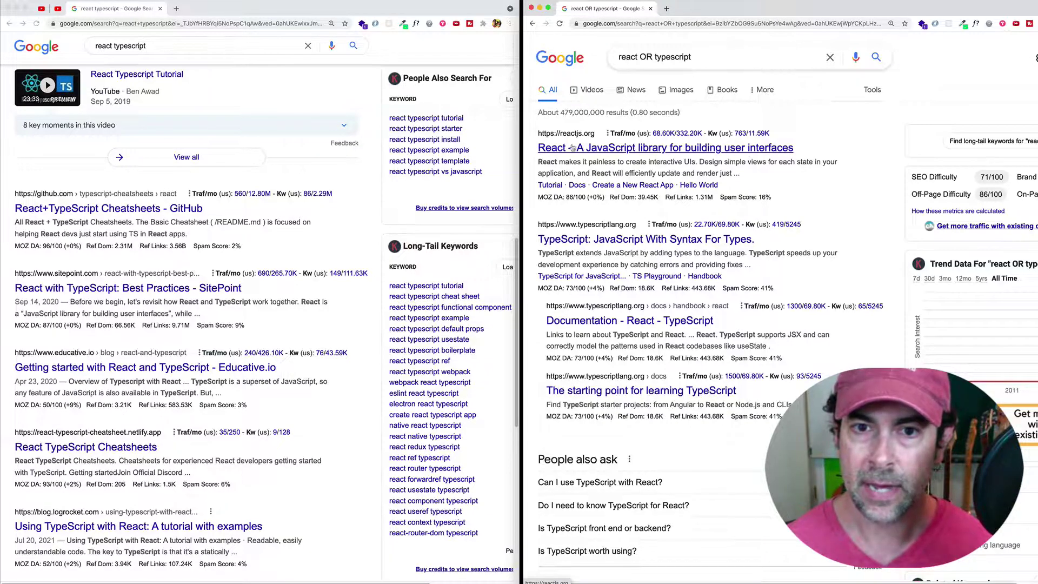
scroll(578, 235, down, 7)
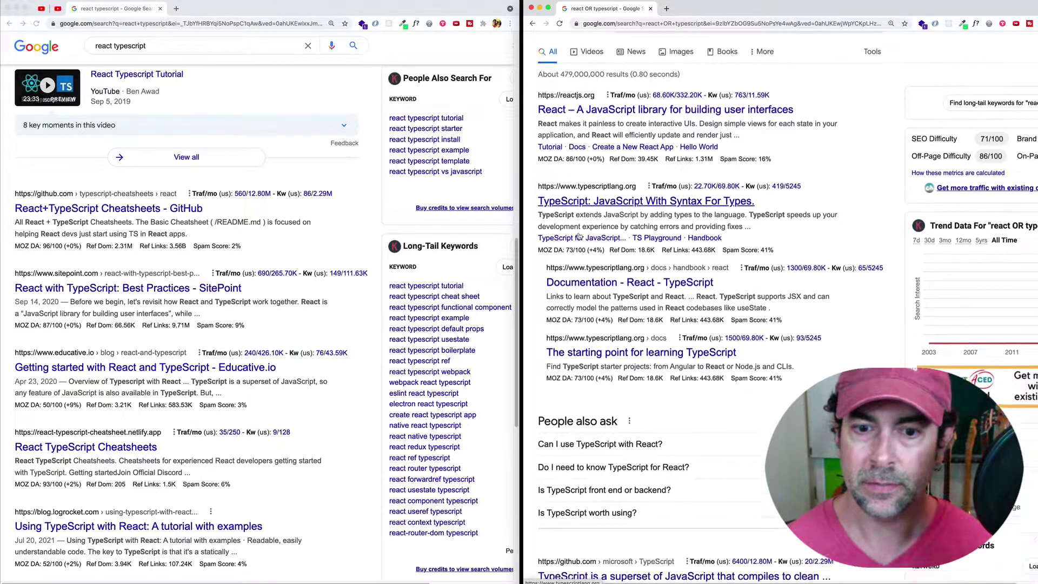
scroll(589, 216, down, 1)
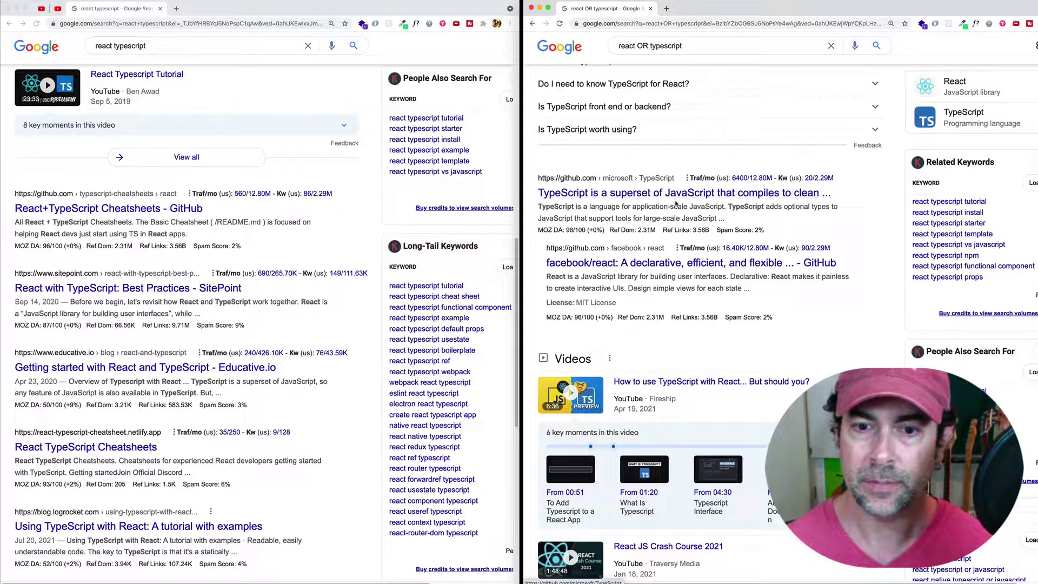
scroll(583, 428, down, 6)
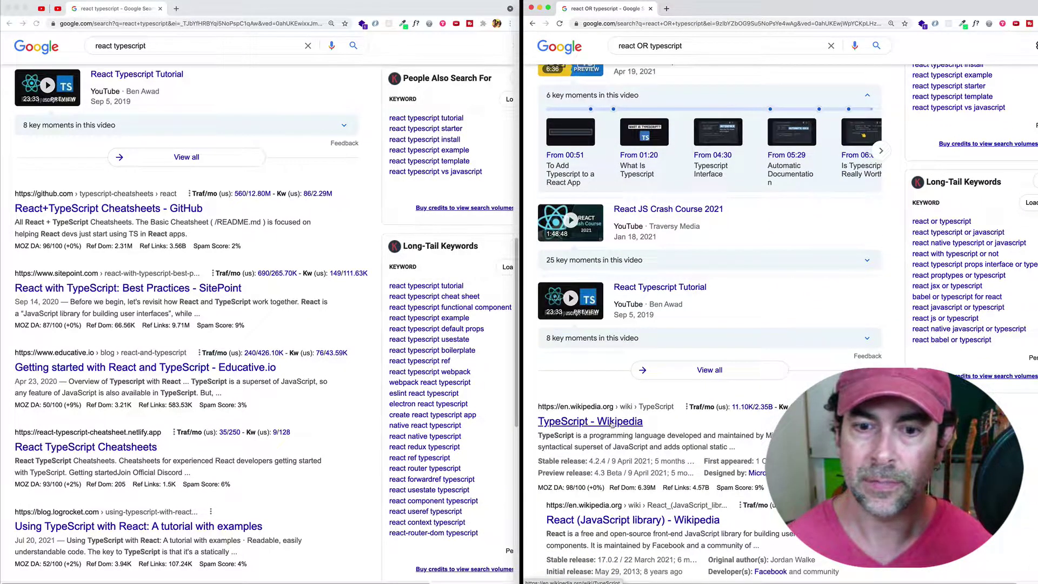
scroll(584, 429, down, 5)
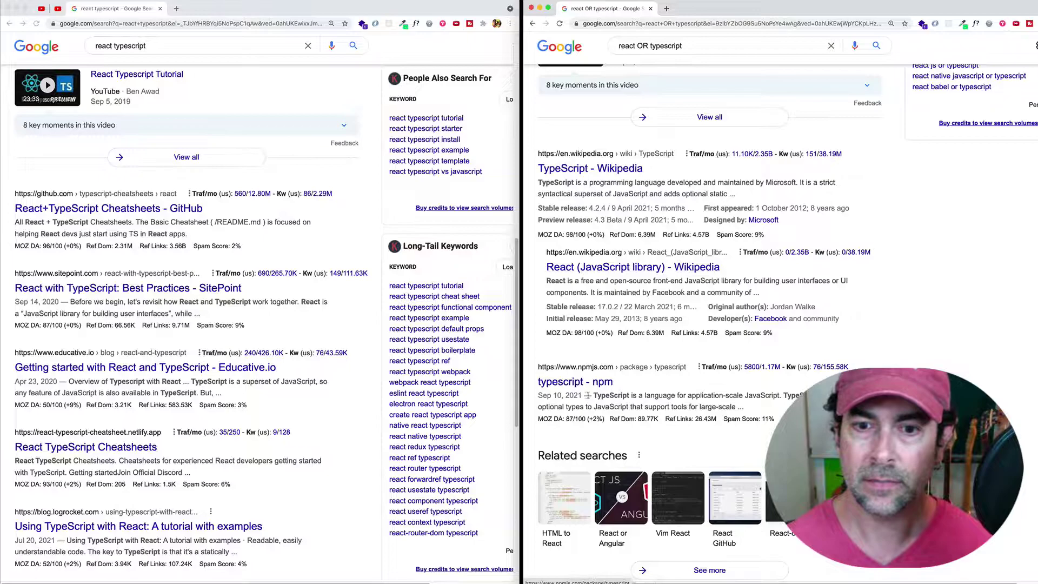
scroll(631, 386, up, 9)
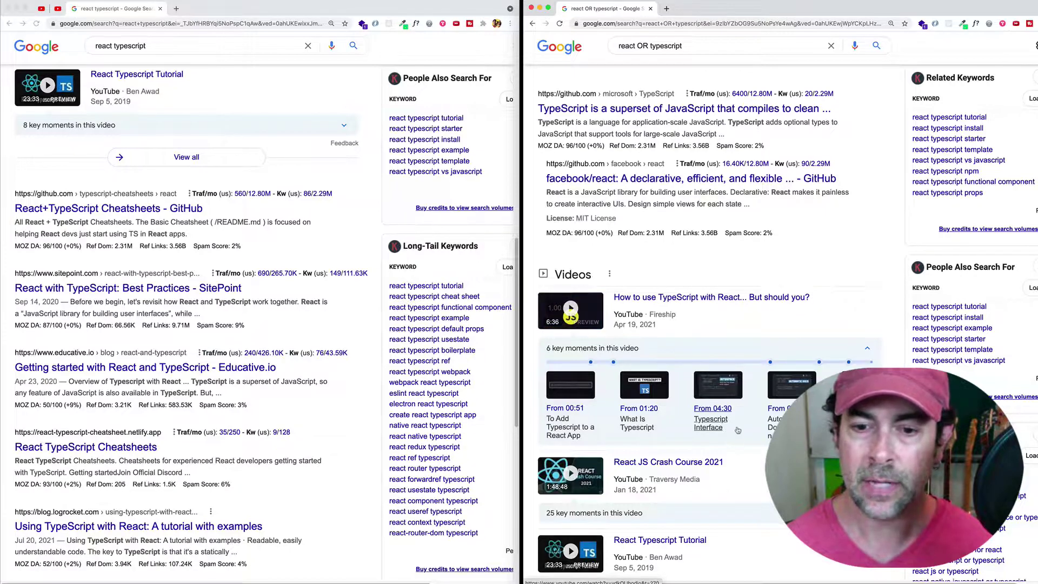
scroll(793, 362, down, 2)
scroll(757, 389, up, 15)
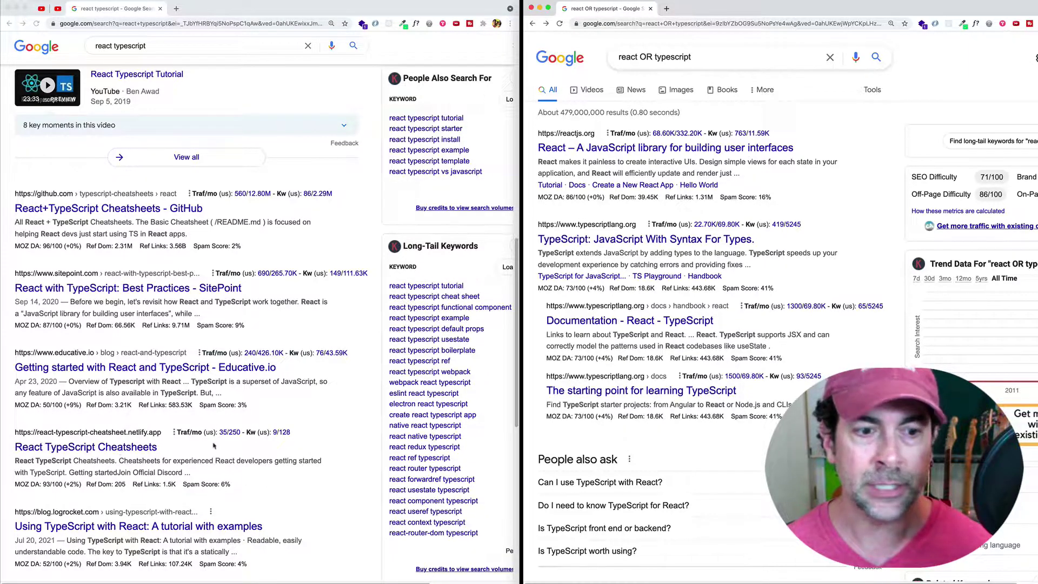
Search for 'react typescript -cheatsheet' in the right window to exclude cheatsheet pages
triple_click(147, 45)
key(super+c)
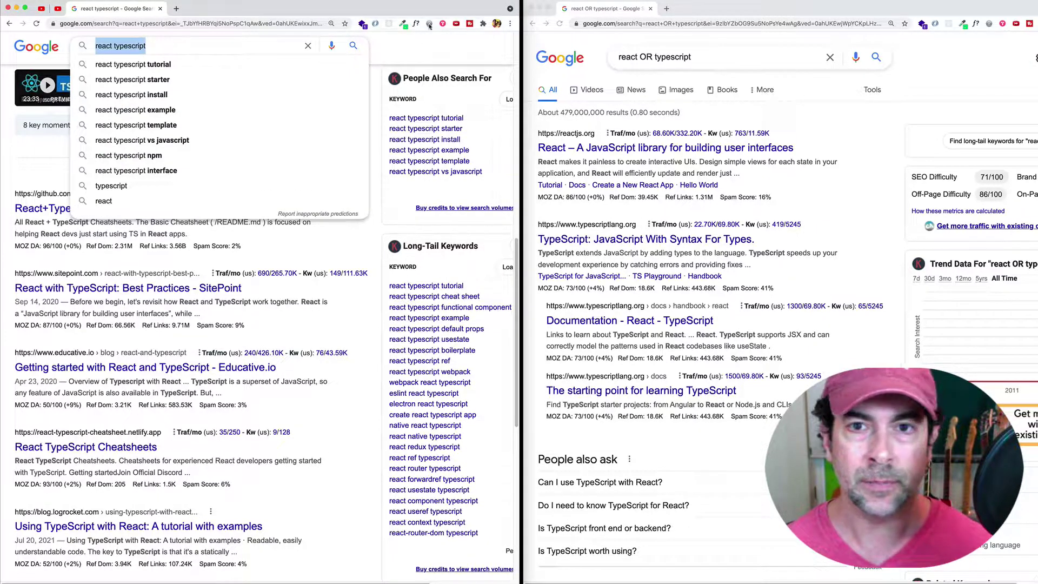
triple_click(645, 56)
key(super+v)
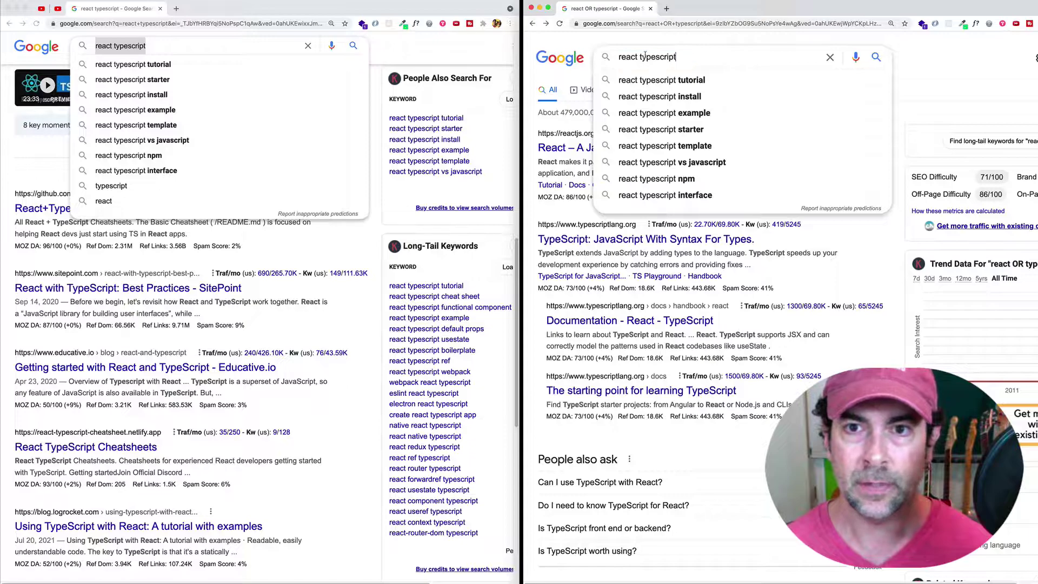
text(-)
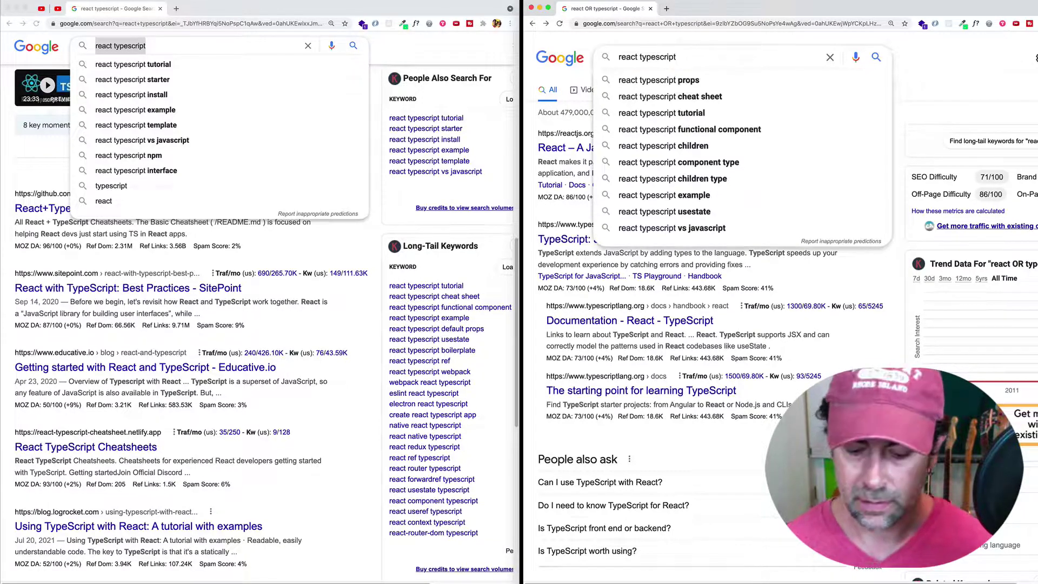
text(cheat)
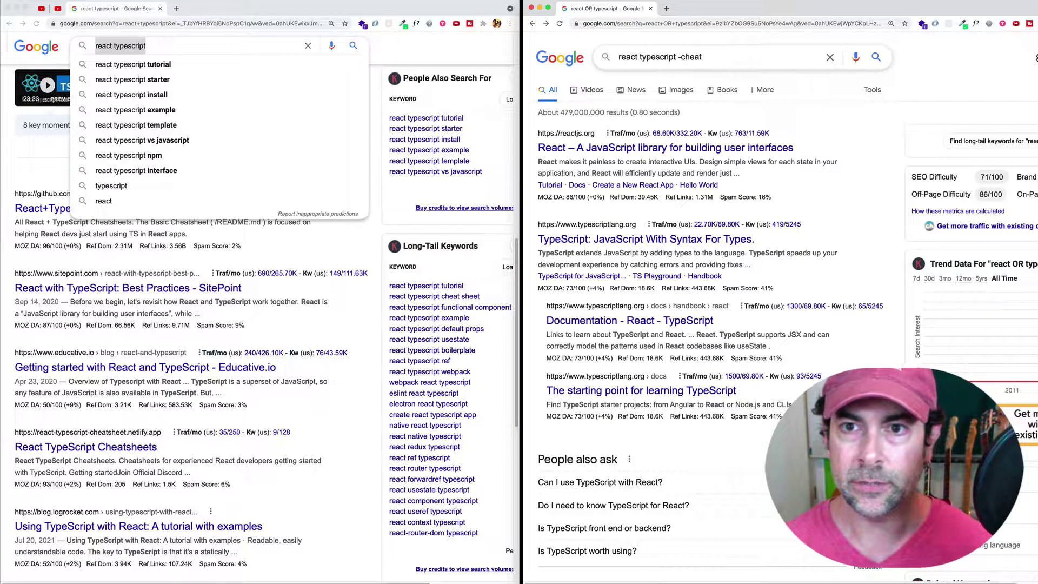
text(sheet)
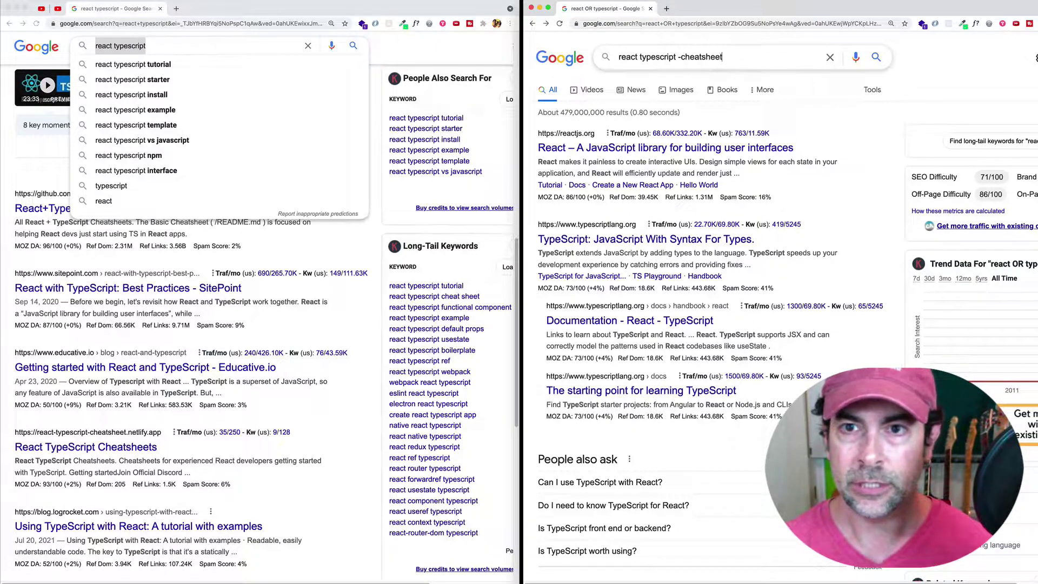
key(Return)
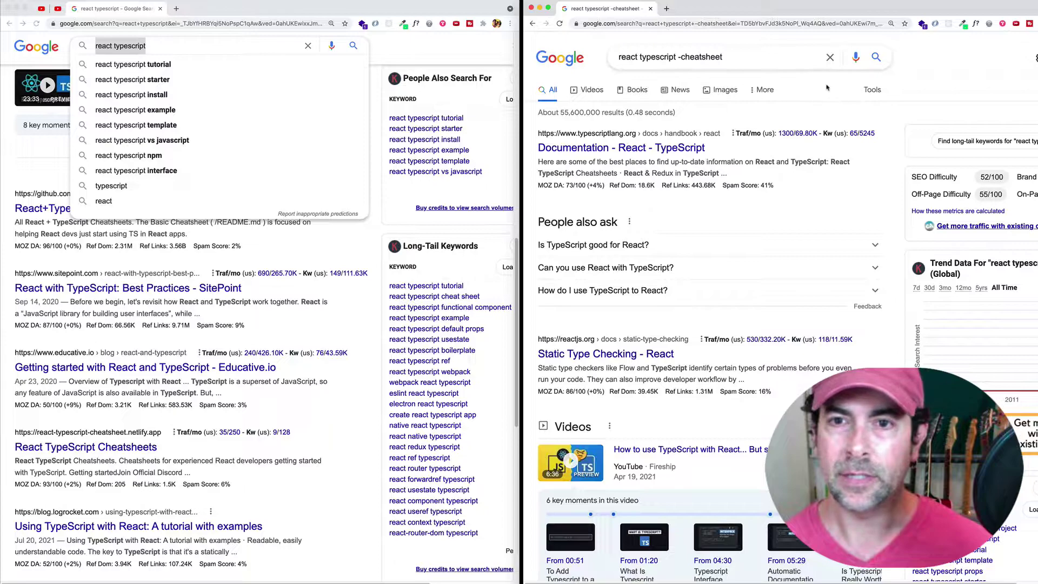
Scroll through the filtered results and dismiss the left window's search suggestions
scroll(832, 98, down, 2)
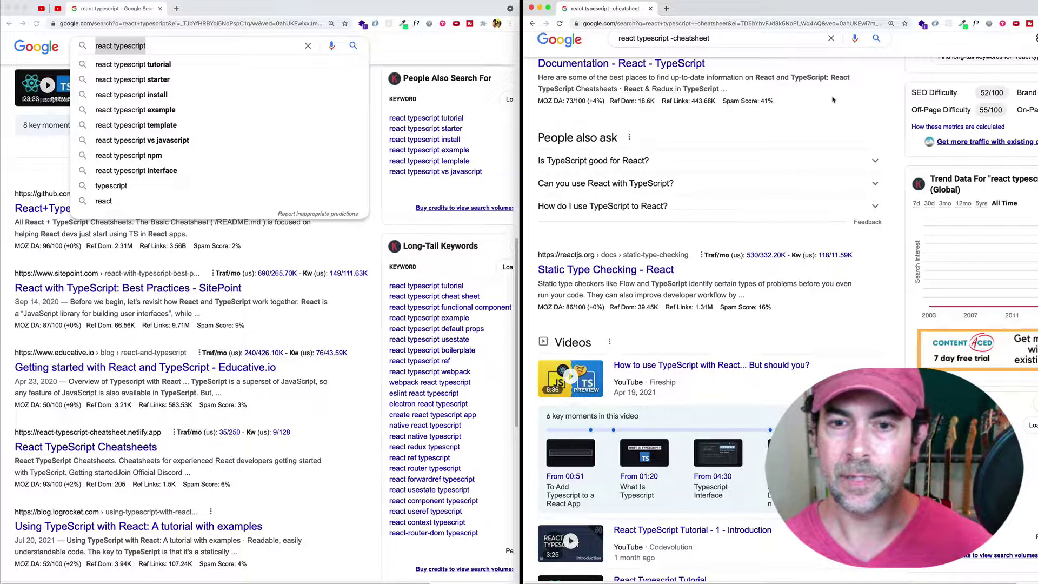
scroll(780, 96, down, 2)
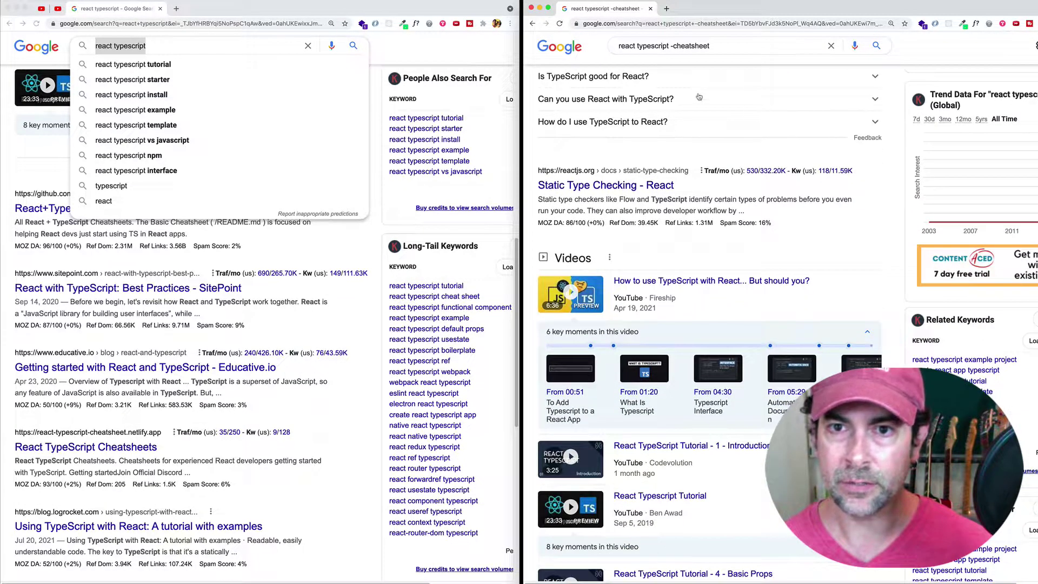
scroll(671, 106, down, 5)
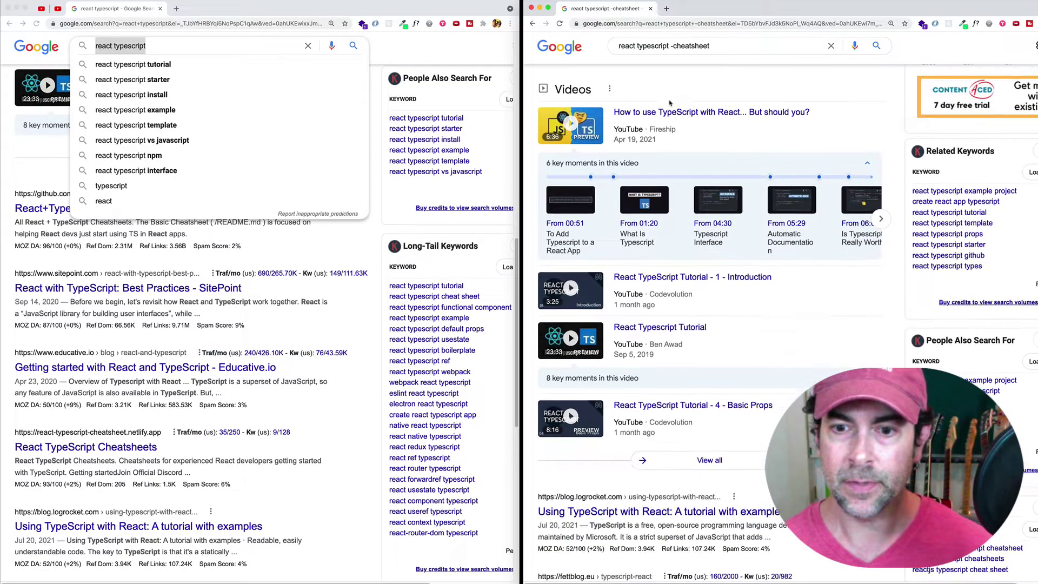
scroll(672, 106, down, 6)
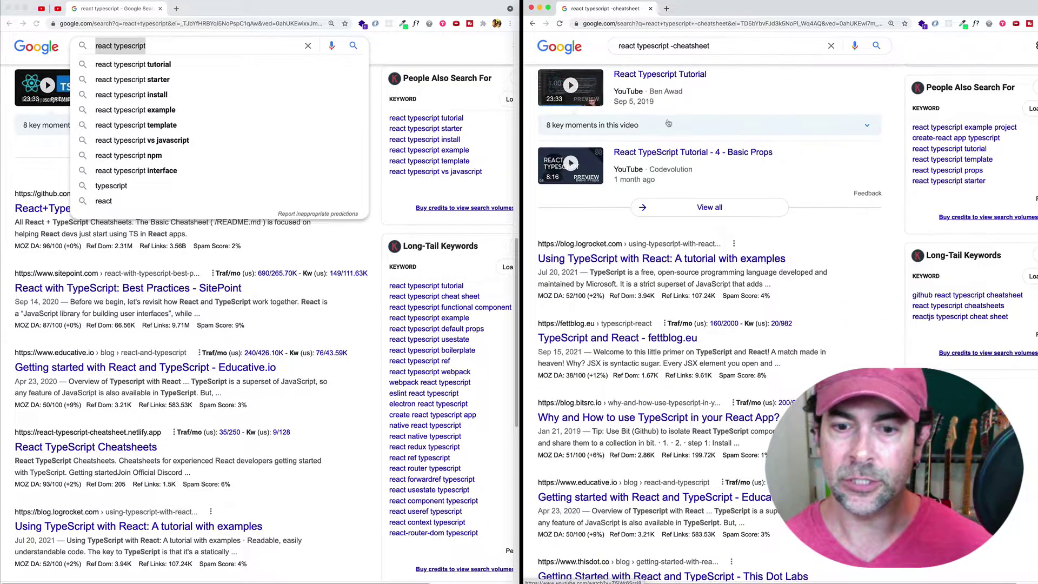
click(262, 238)
click(43, 172)
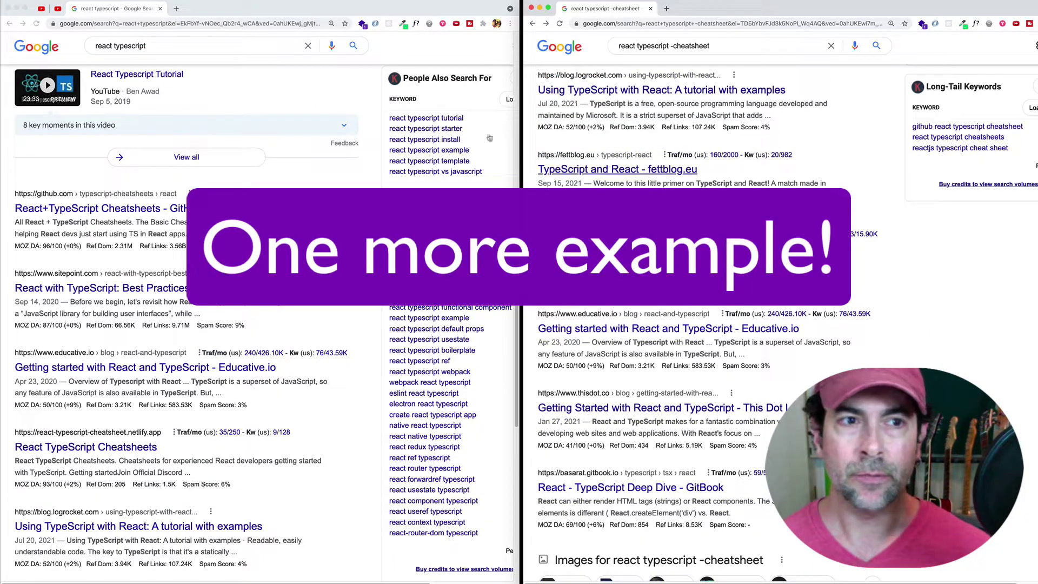
Search for 'javascript frameworks' in the left window
click(200, 44)
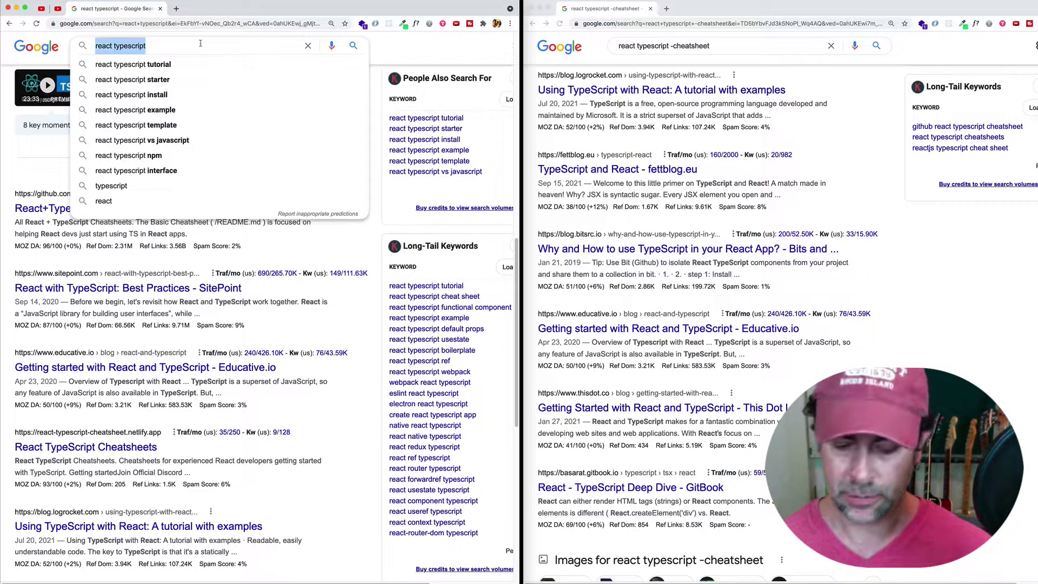
text(javascript)
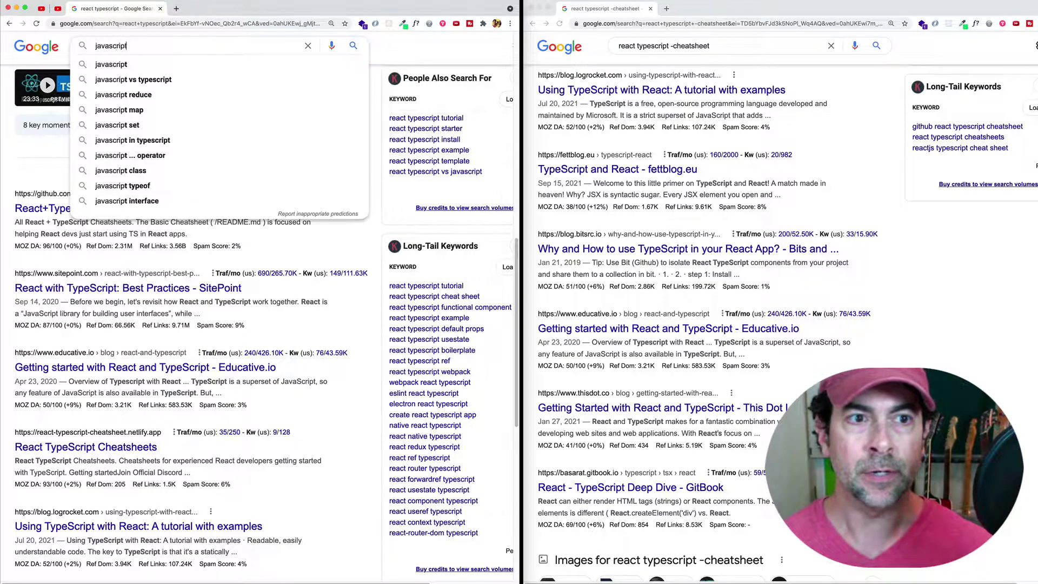
text( frameworks)
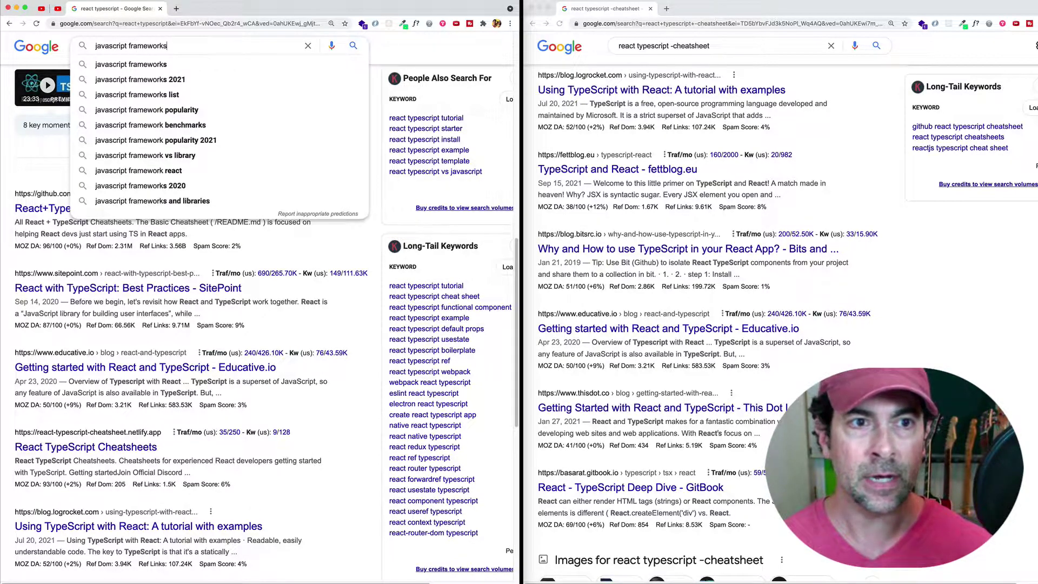
key(Return)
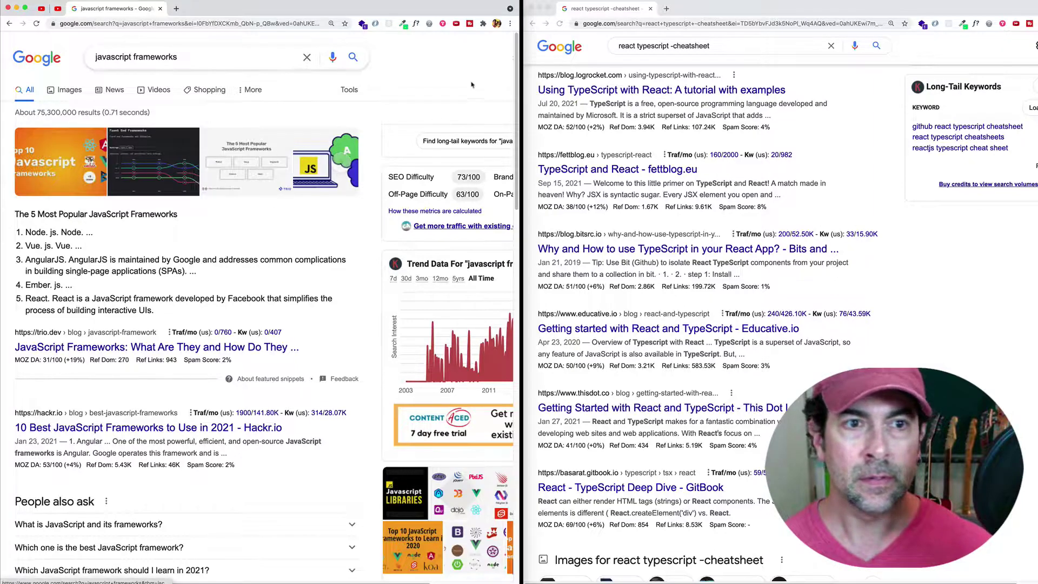
Search for 'javascript frameworks -vue' in the right window and scroll the results
double_click(664, 43)
key(super+a)
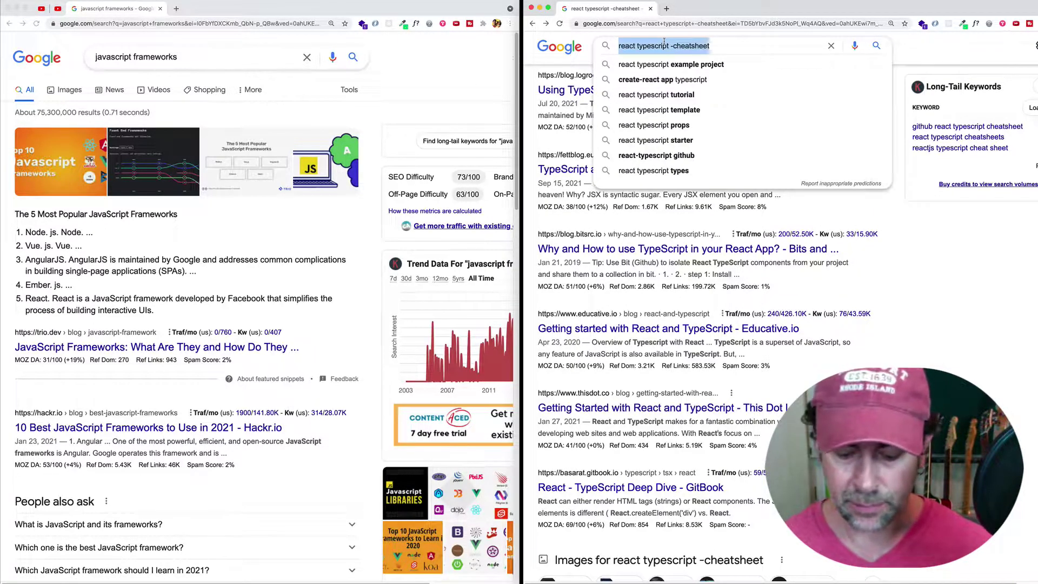
text(javascript frame)
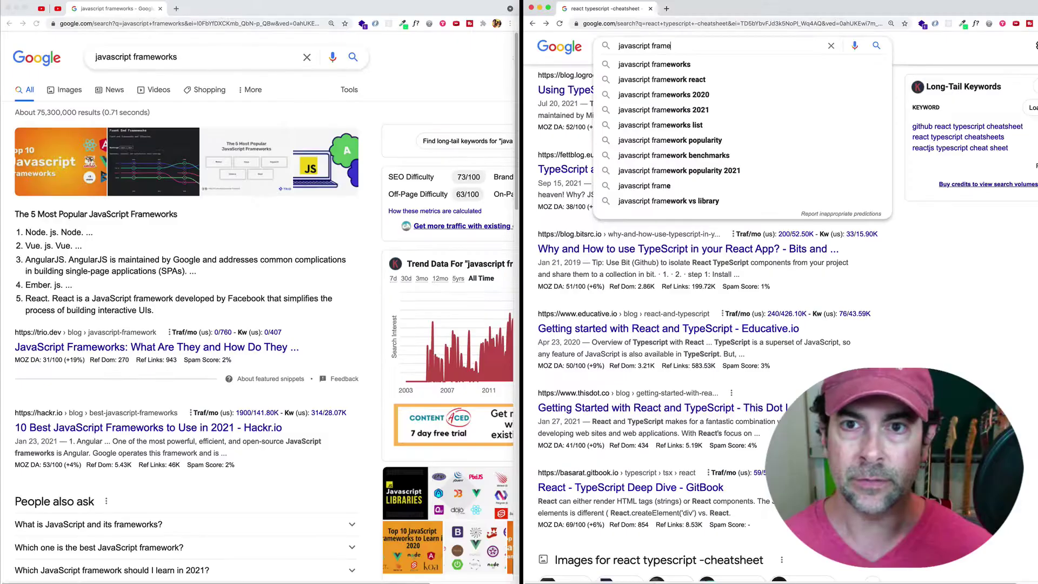
text(ks)
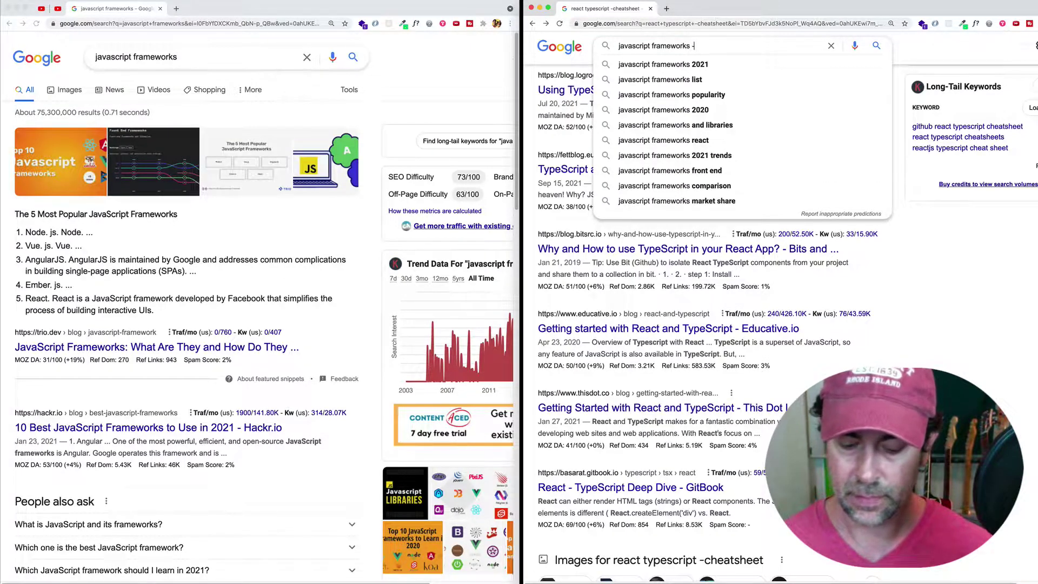
text( -vue)
key(Return)
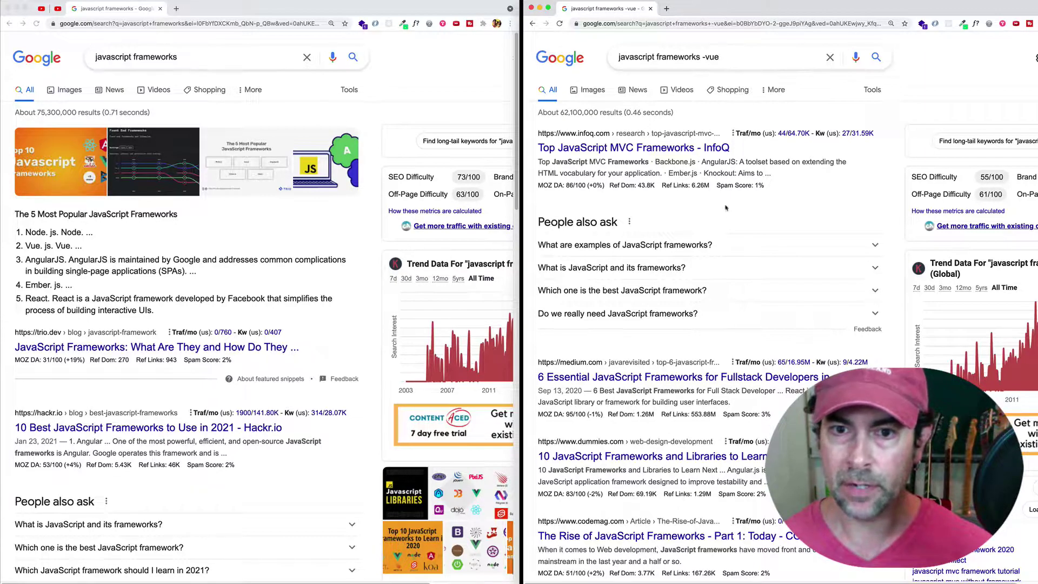
scroll(724, 225, down, 5)
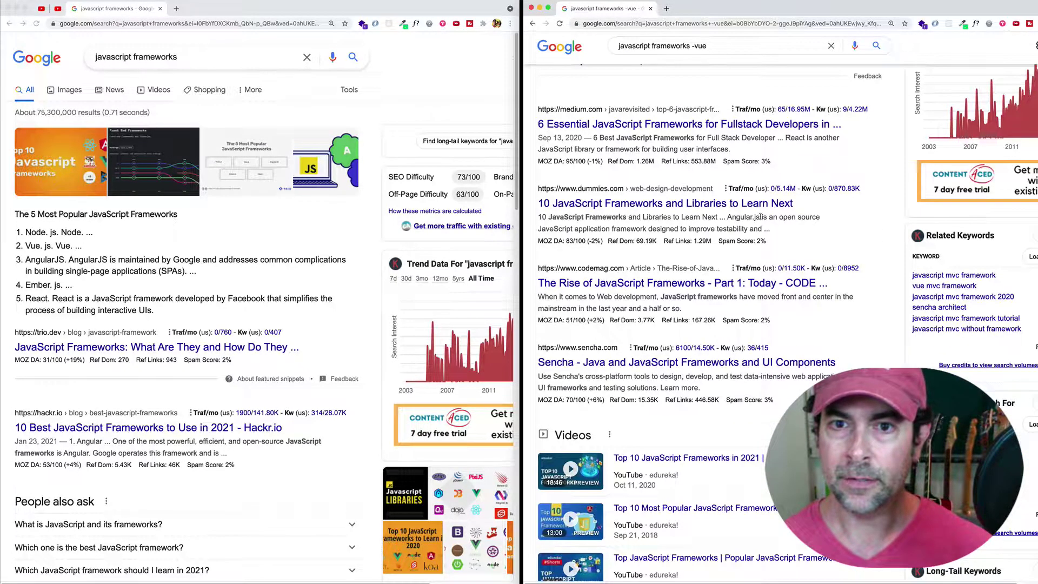
scroll(760, 217, down, 10)
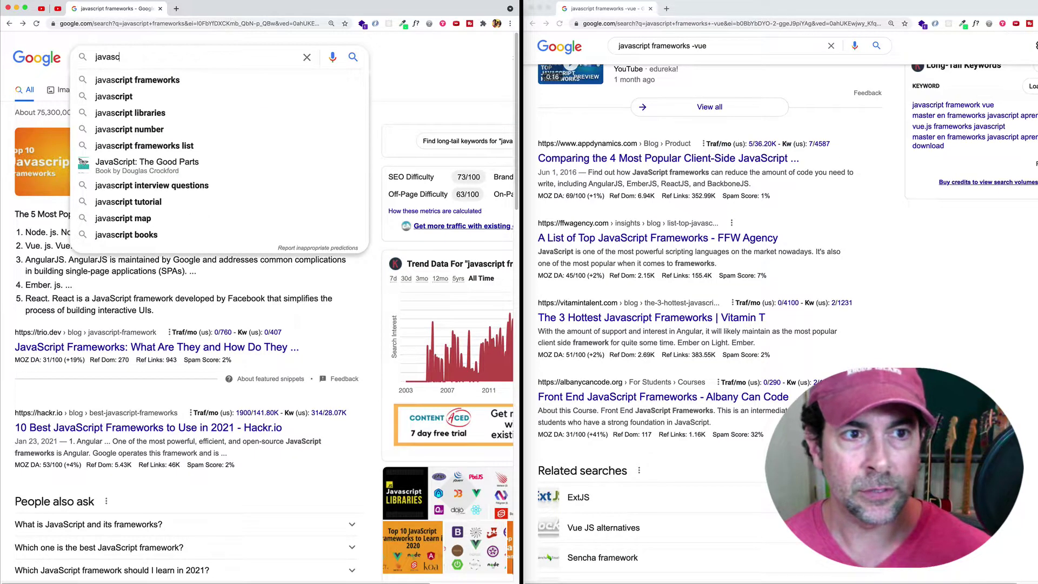
Search for 'javascript array' in the left window and skim the roughly 640,000,000 results
text(rray)
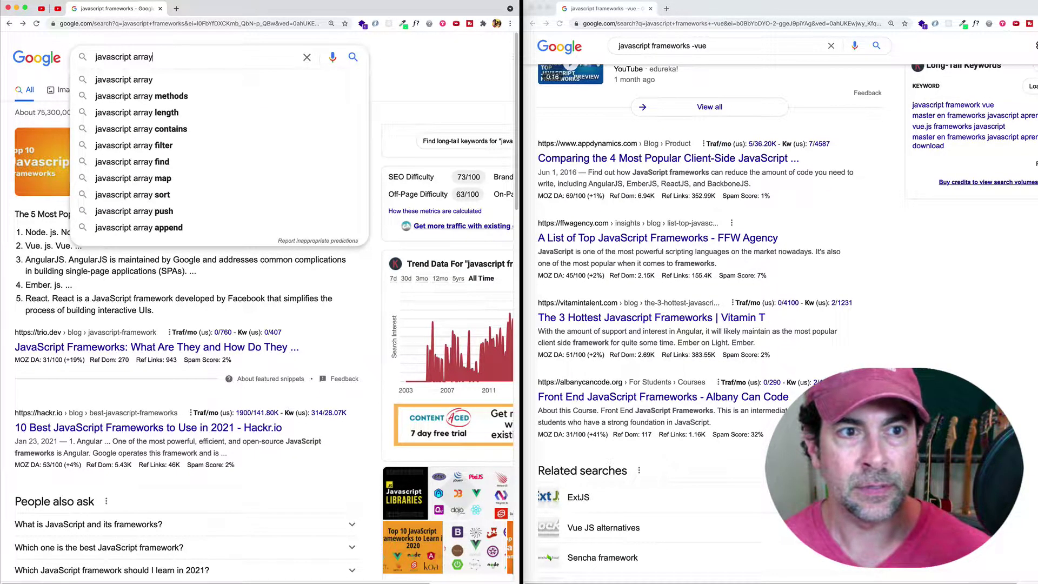
key(Return)
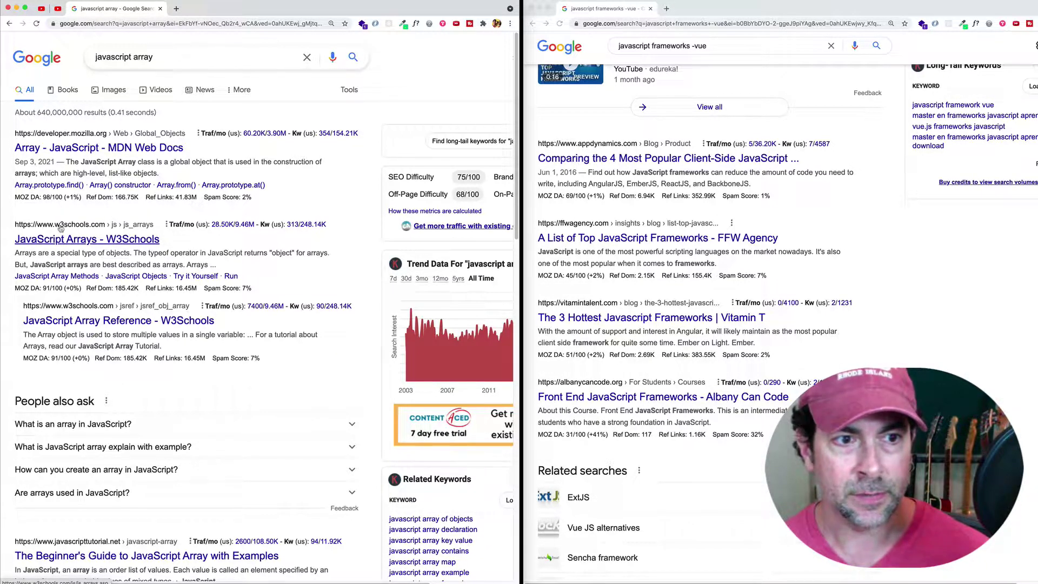
scroll(81, 222, down, 5)
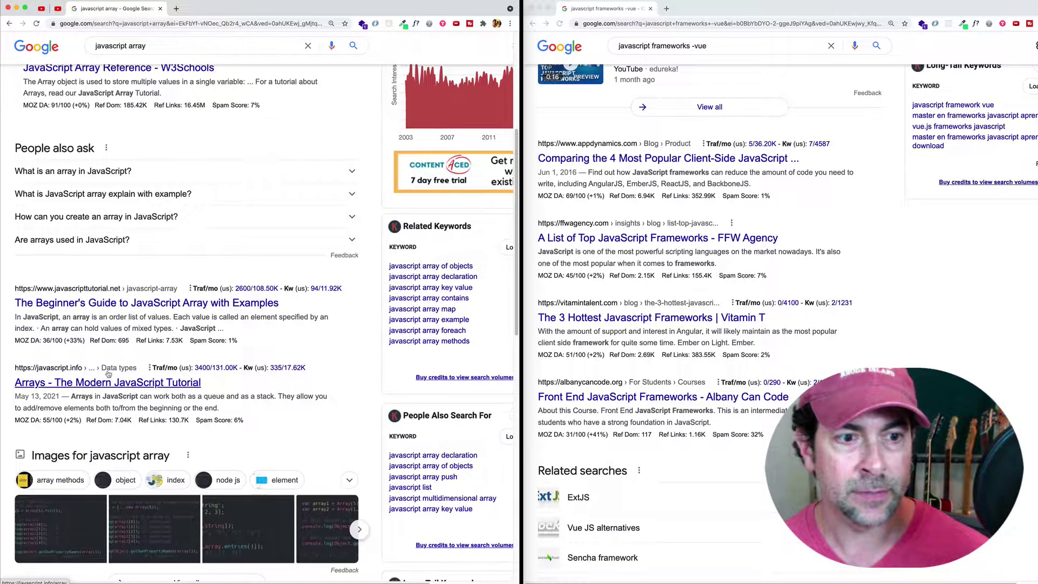
scroll(106, 373, up, 5)
Search 'site:developer.mozilla.org javascript array' in the right window to restrict results to MDN
triple_click(657, 47)
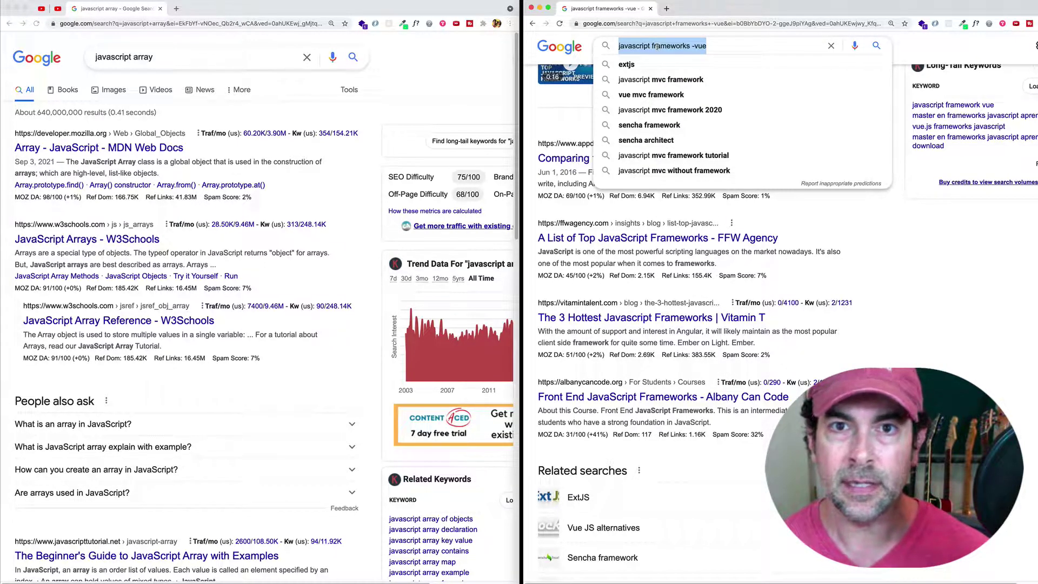
key(Return)
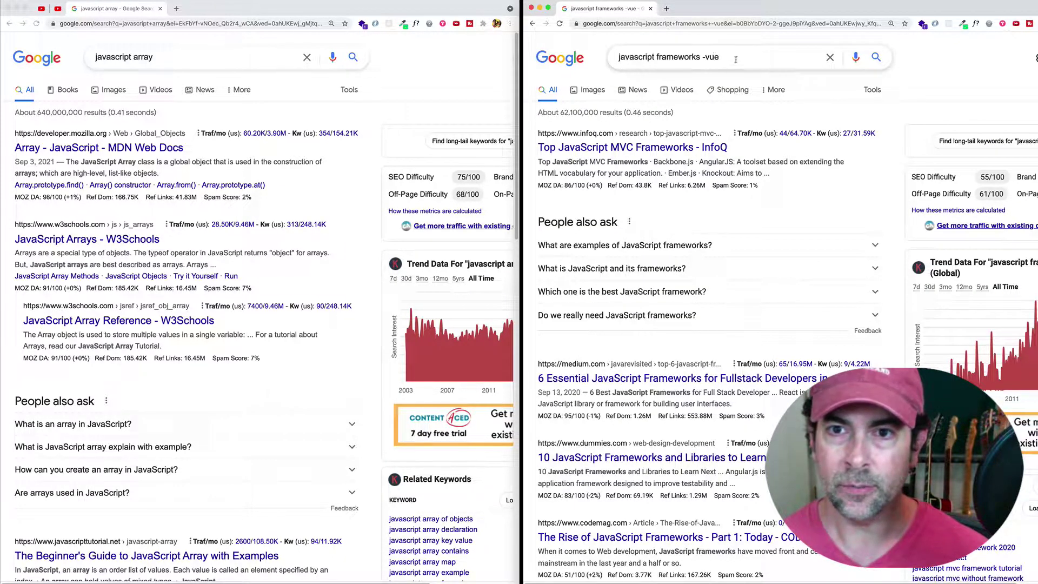
drag(736, 59, 612, 50)
text(site:)
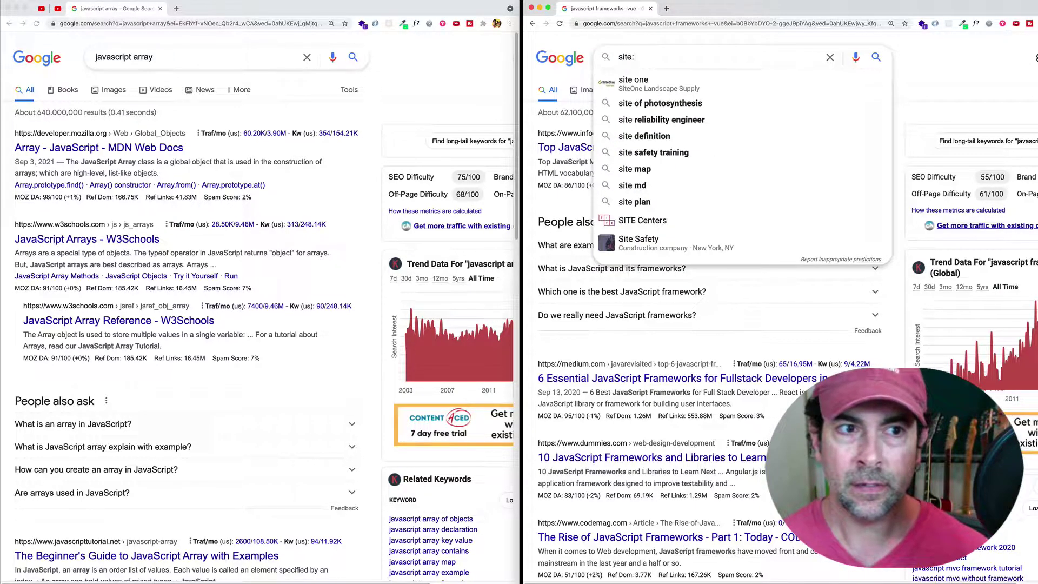
text(developer.)
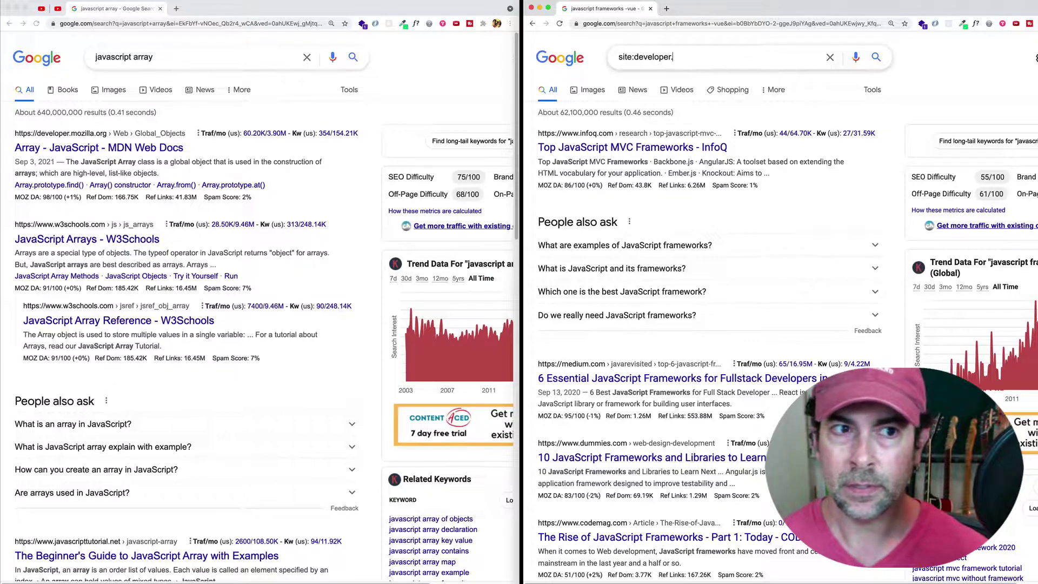
text(mozilla.org)
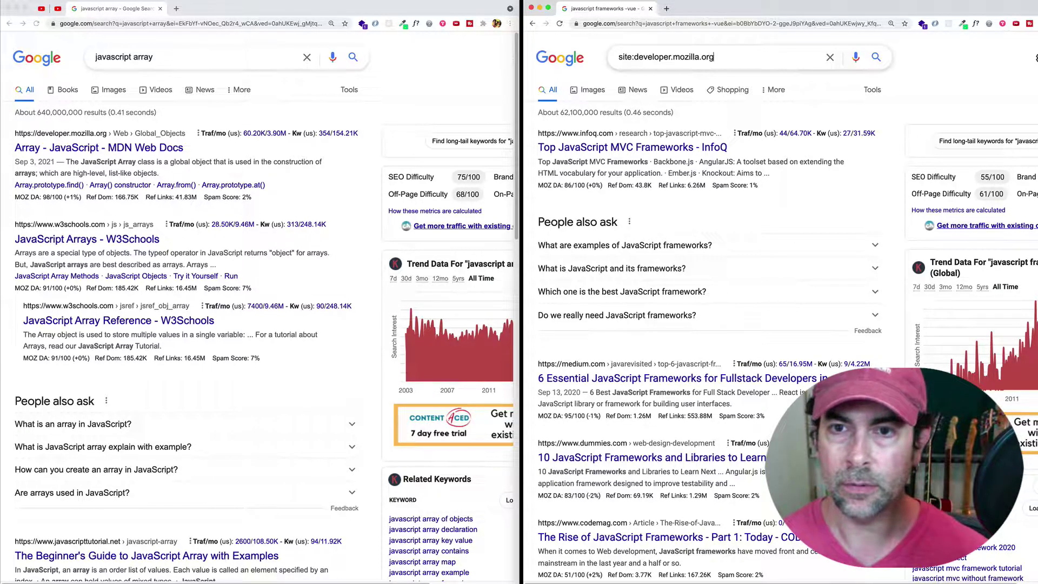
text( jav)
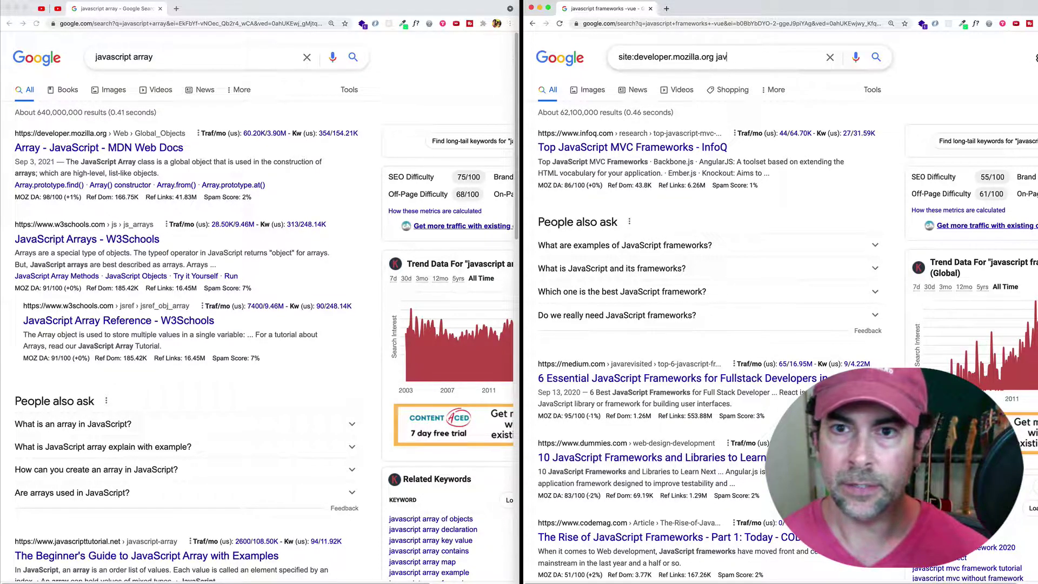
text(ascript array)
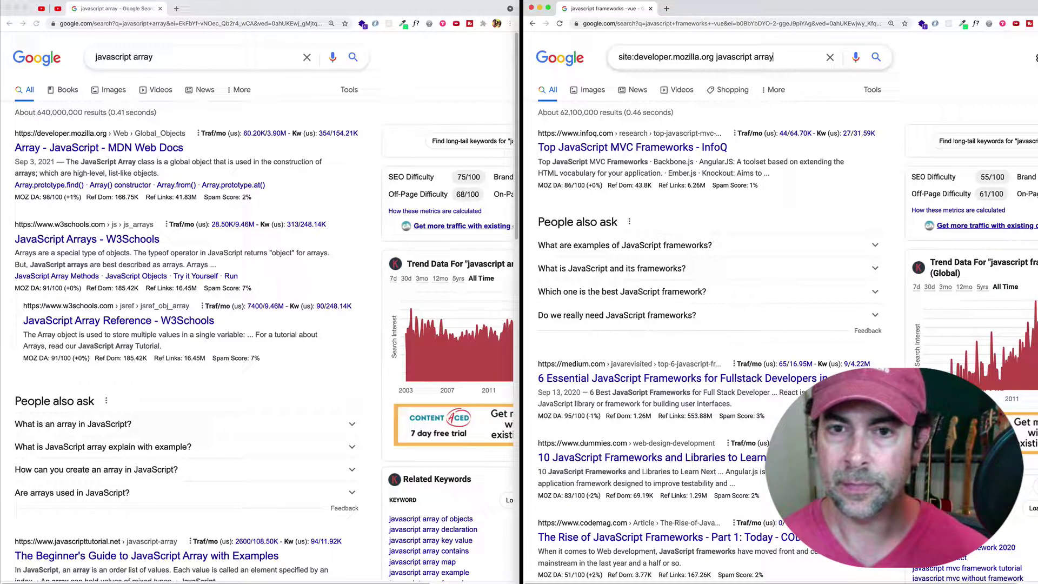
key(Return)
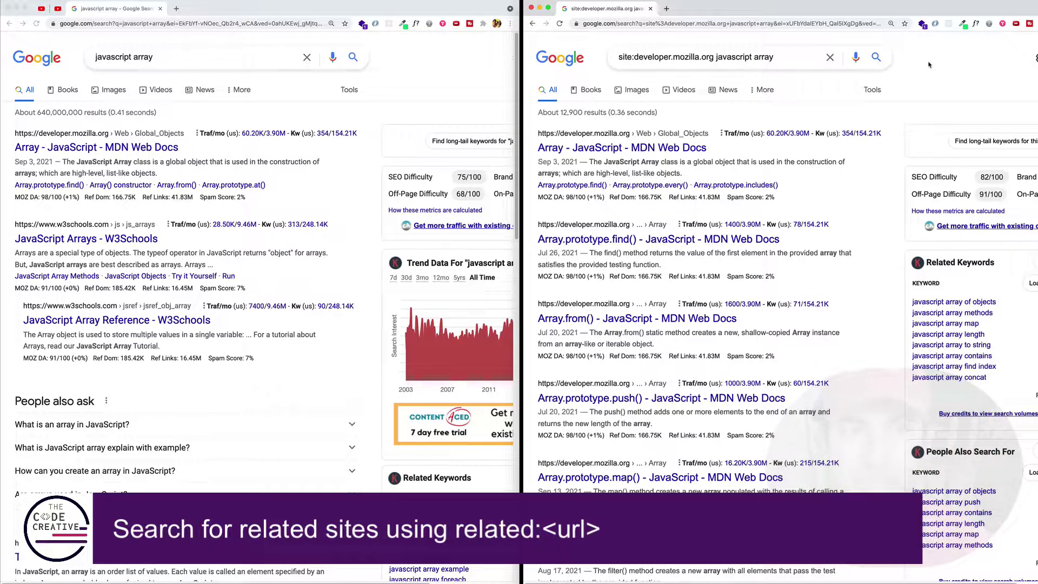
Replace the left query with 'related:stackoverflow.com' and scroll through its roughly 48 related sites
double_click(256, 57)
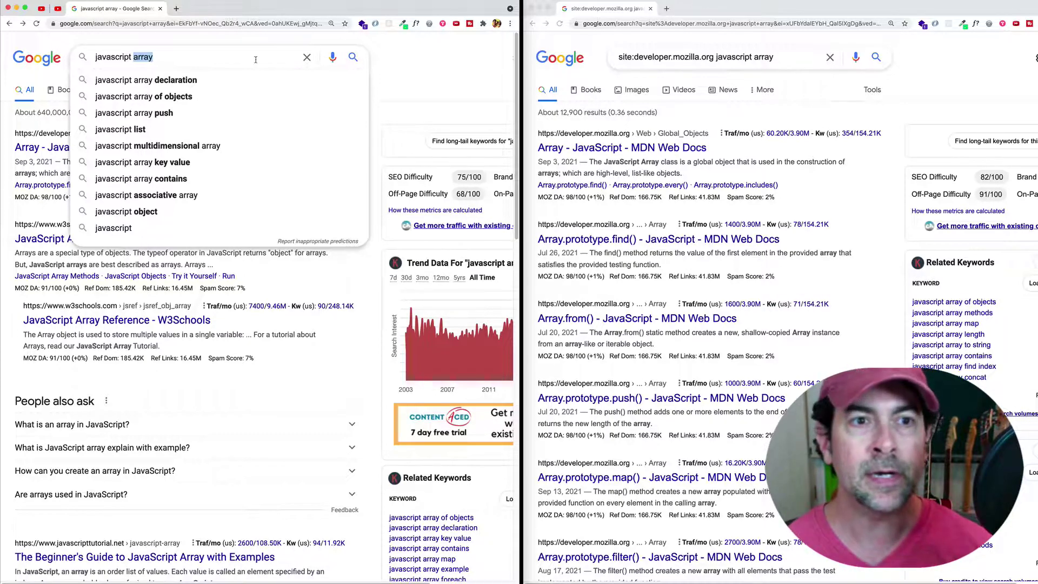
key(BackSpace)
key(BackSpace)
key(BackSpace)
key(BackSpace)
key(BackSpace)
key(BackSpace)
key(BackSpace)
key(BackSpace)
key(BackSpace)
key(BackSpace)
key(BackSpace)
key(BackSpace)
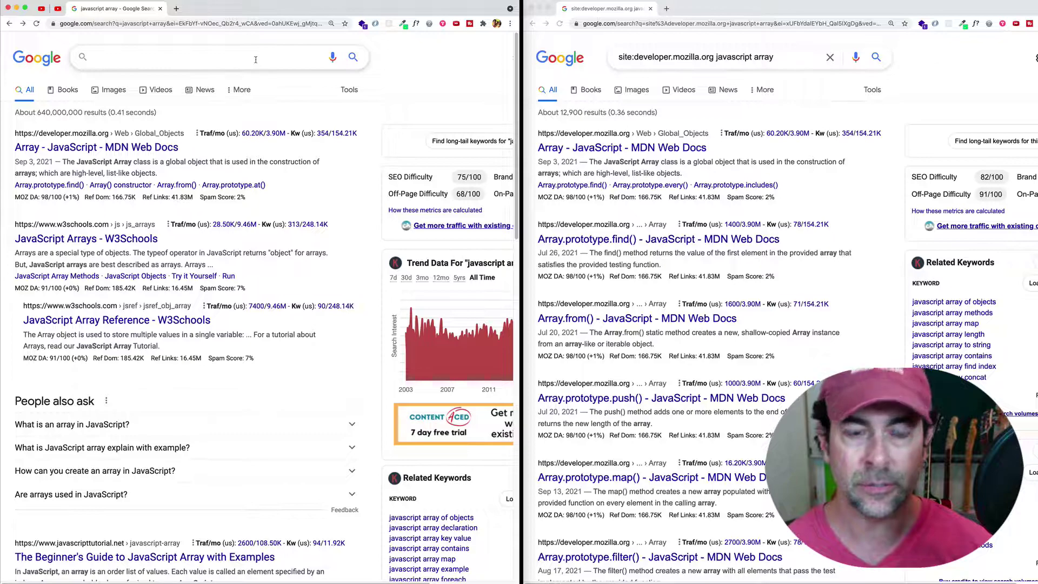
text(re)
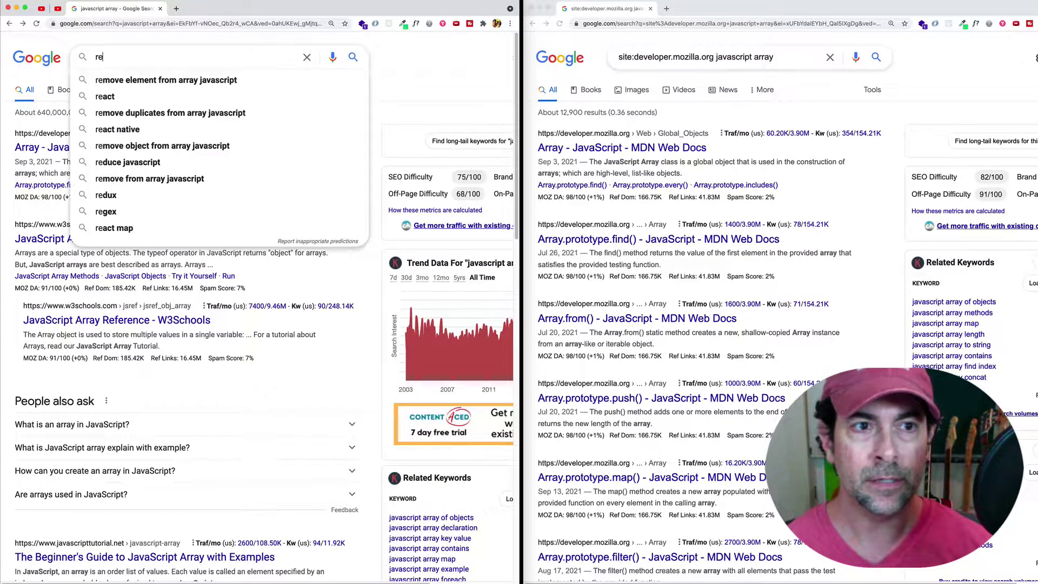
text(lated)
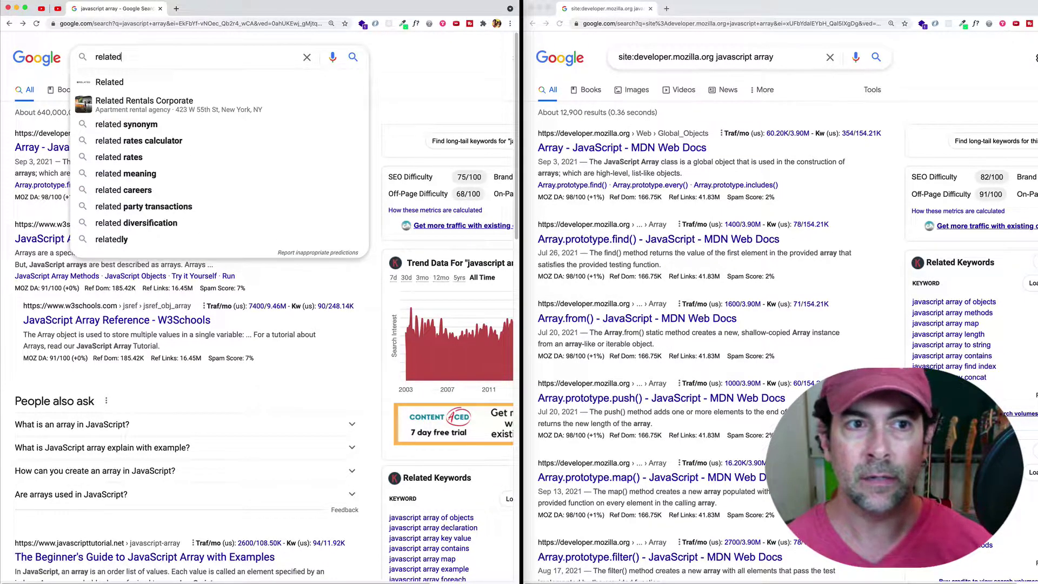
text(:stac)
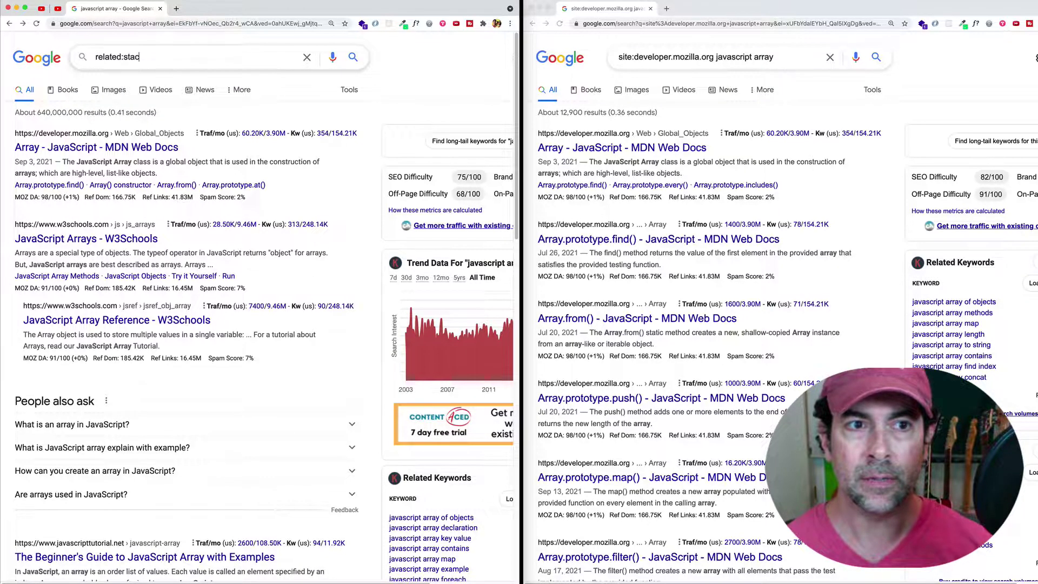
text(koverf)
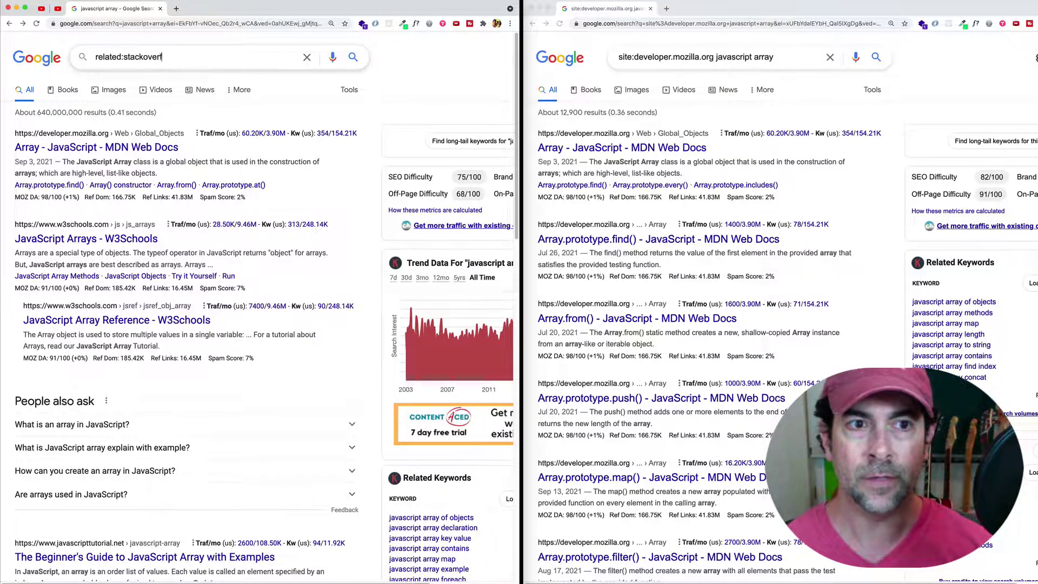
text(low.com)
key(Return)
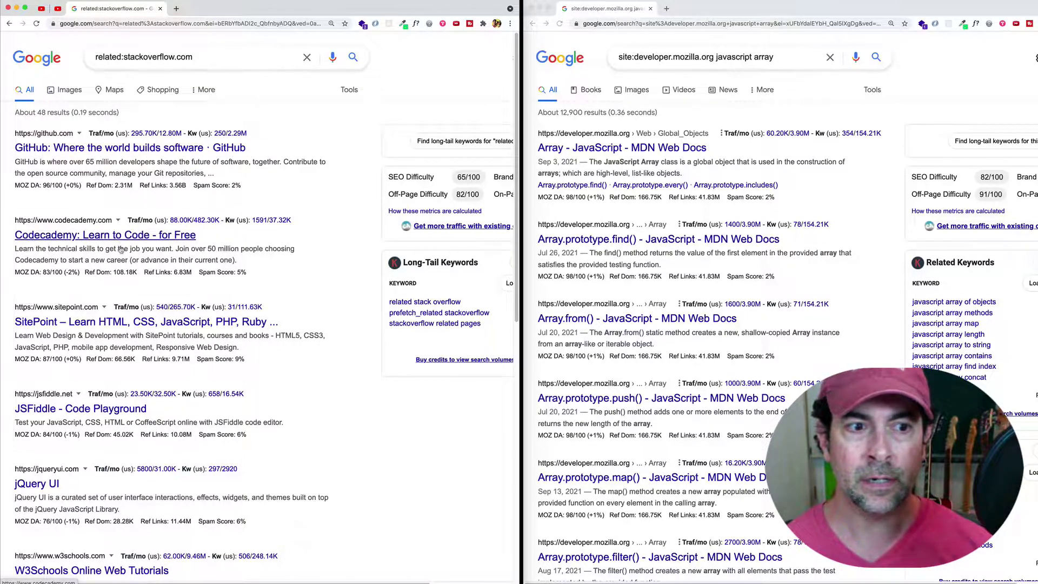
scroll(75, 299, down, 5)
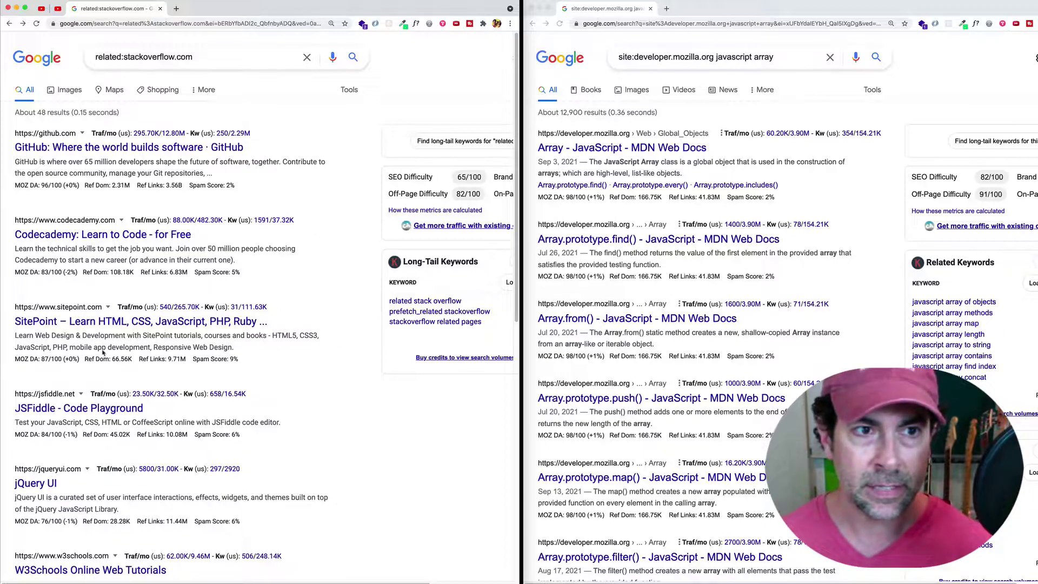
triple_click(151, 58)
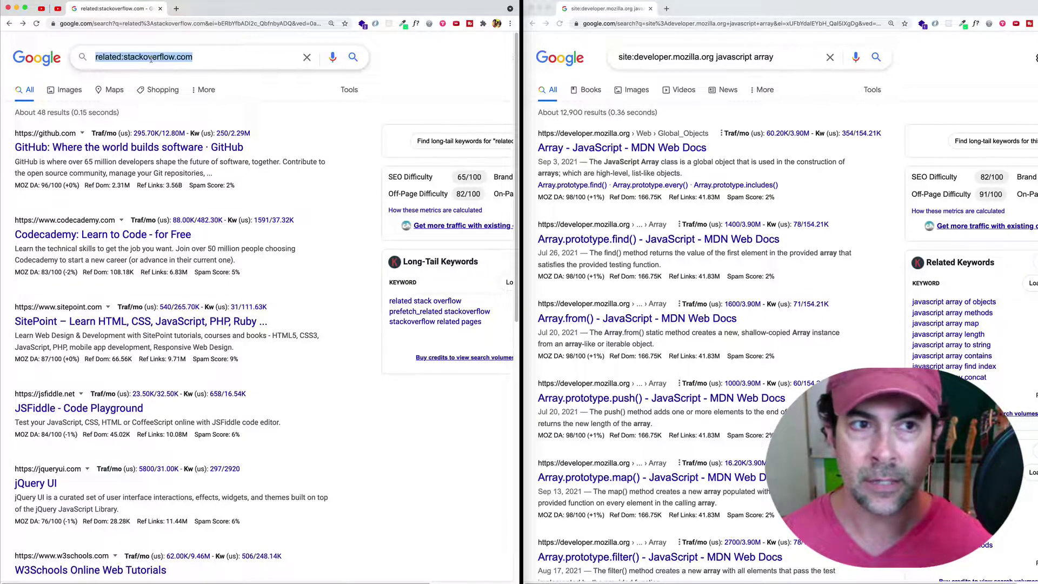
Search for 'filetype:pdf react hooks' in the left window and scroll the PDF results
text(filetype)
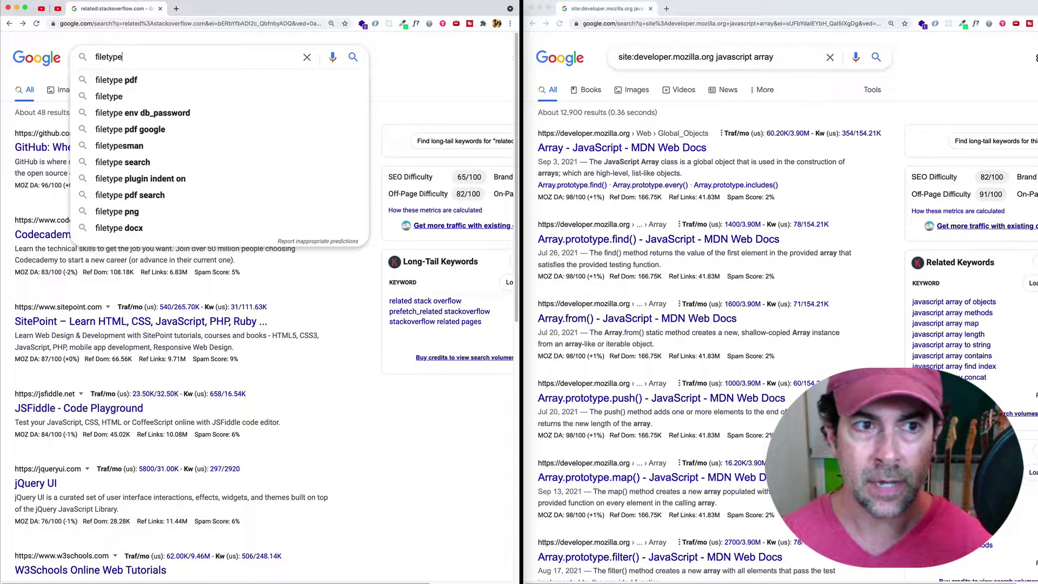
text(:pdf)
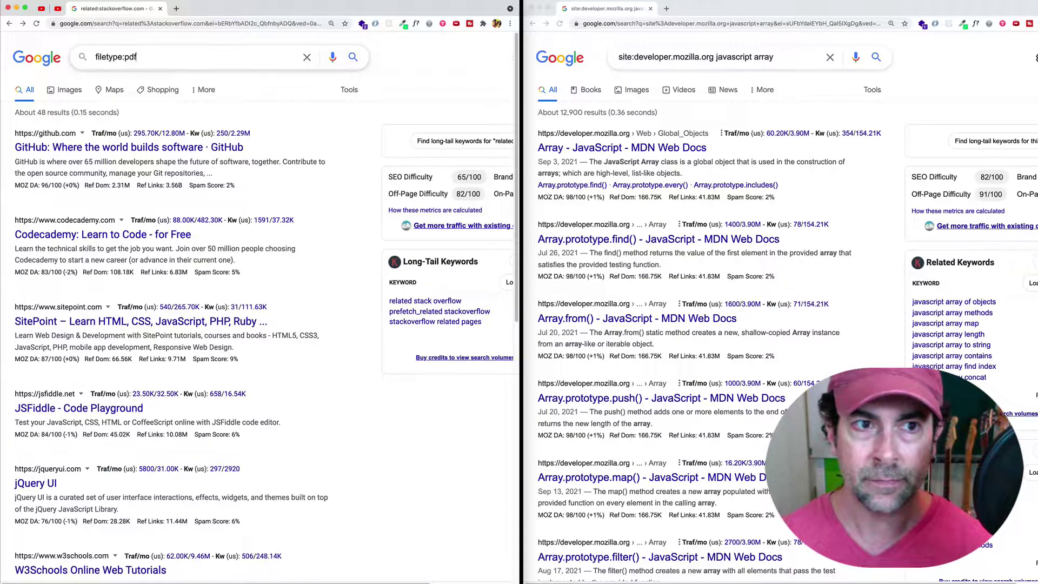
text( react hooks)
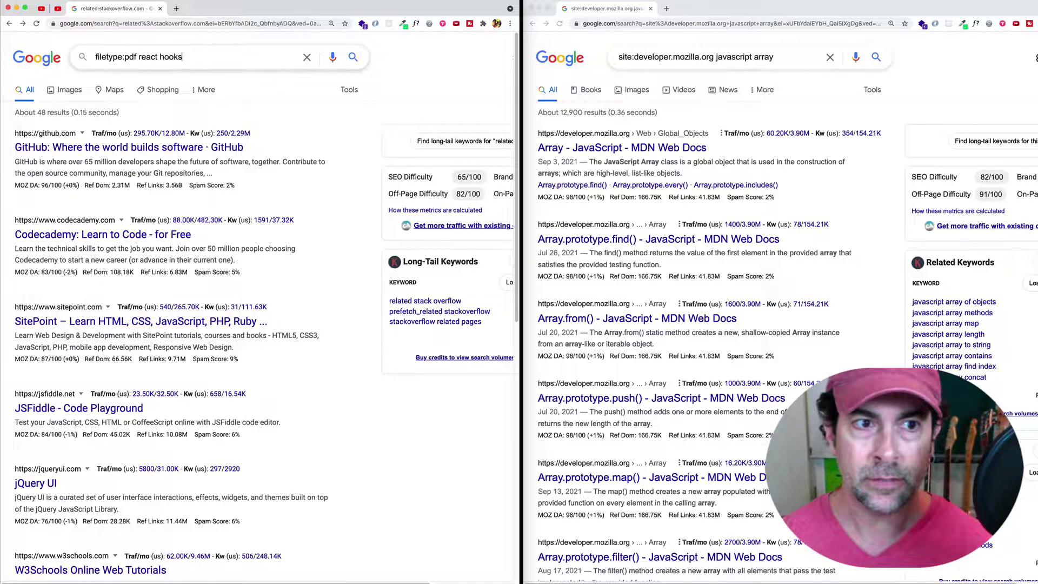
key(Return)
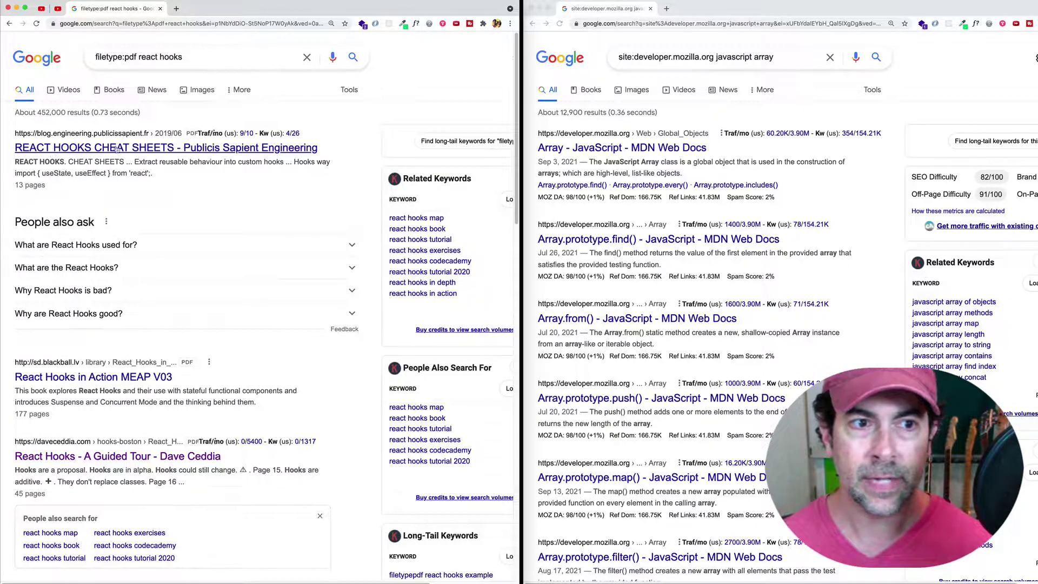
scroll(200, 148, down, 3)
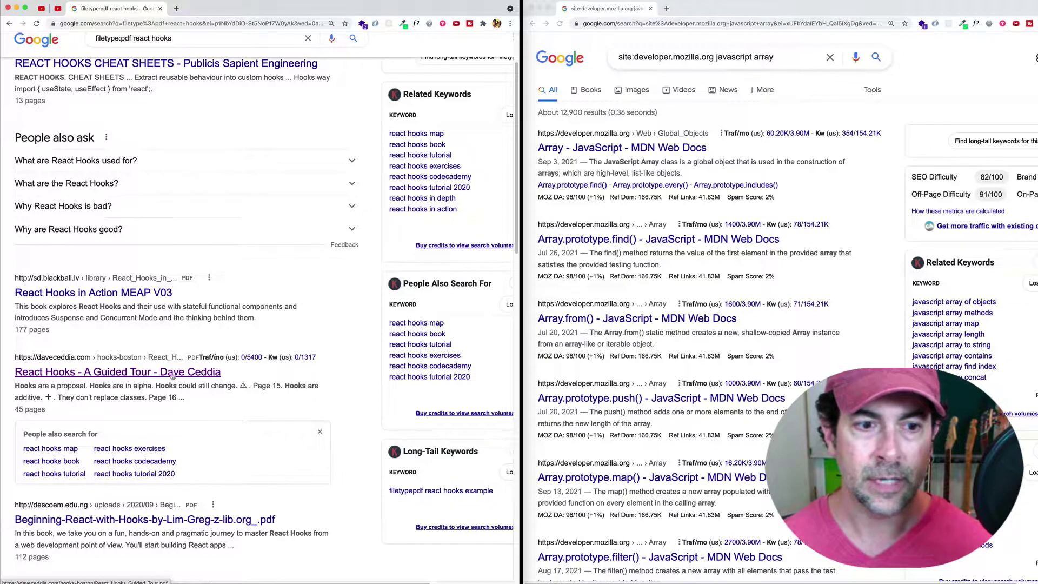
scroll(193, 368, down, 6)
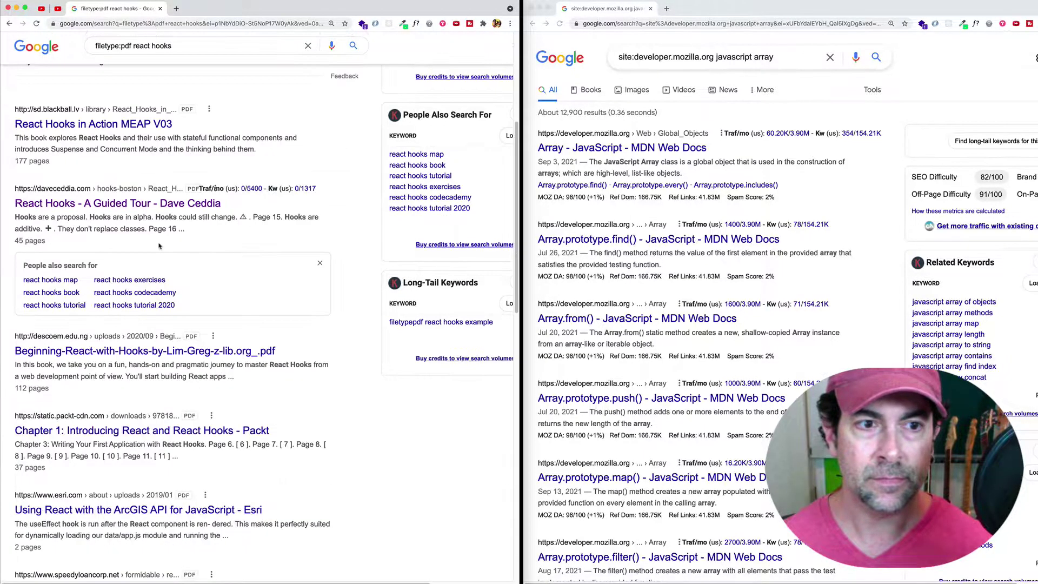
Open the 'React Hooks - A Guided Tour' PDF result and scroll through its pages
click(121, 204)
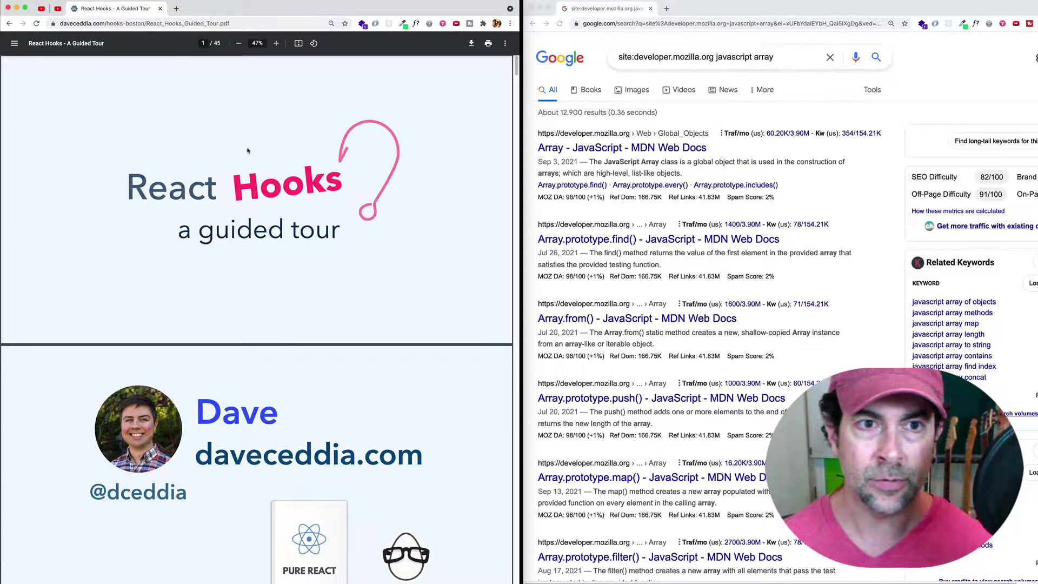
scroll(336, 137, down, 10)
scroll(379, 108, up, 10)
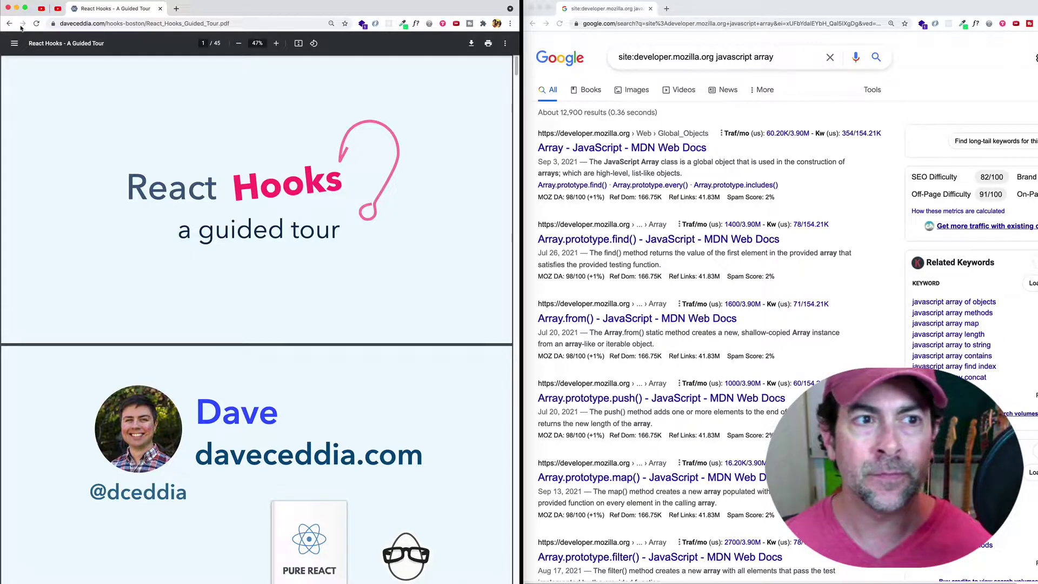
Return to the results, search 'vuejs after:2020', and scroll through the matches
click(10, 24)
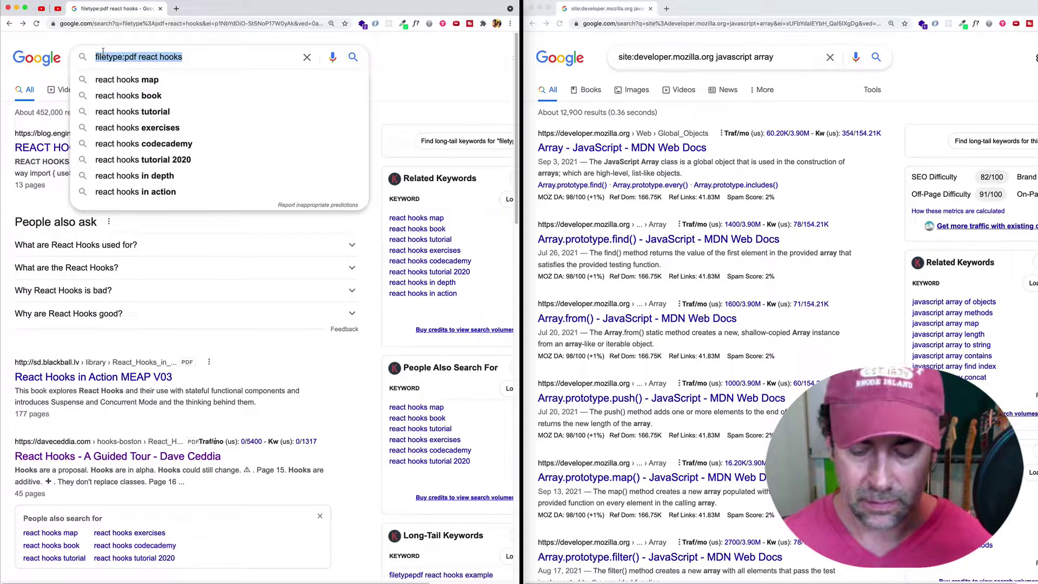
text(vuejs)
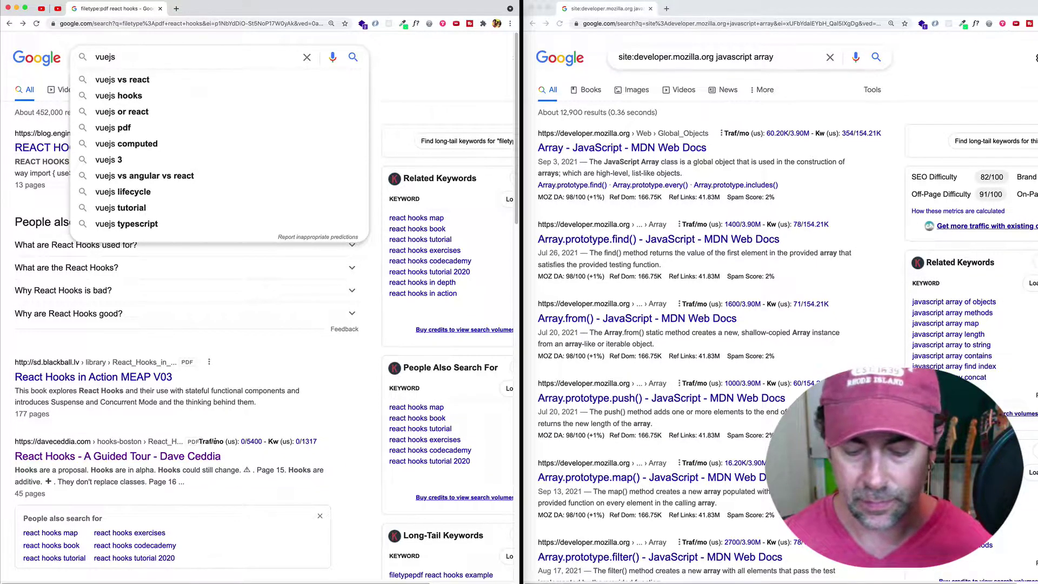
text( after:)
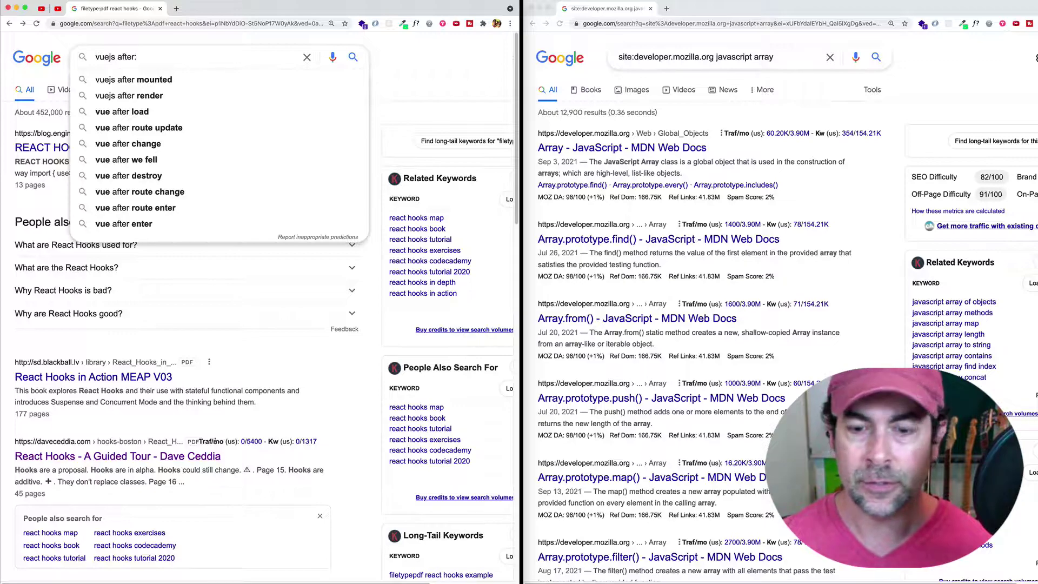
text(2020)
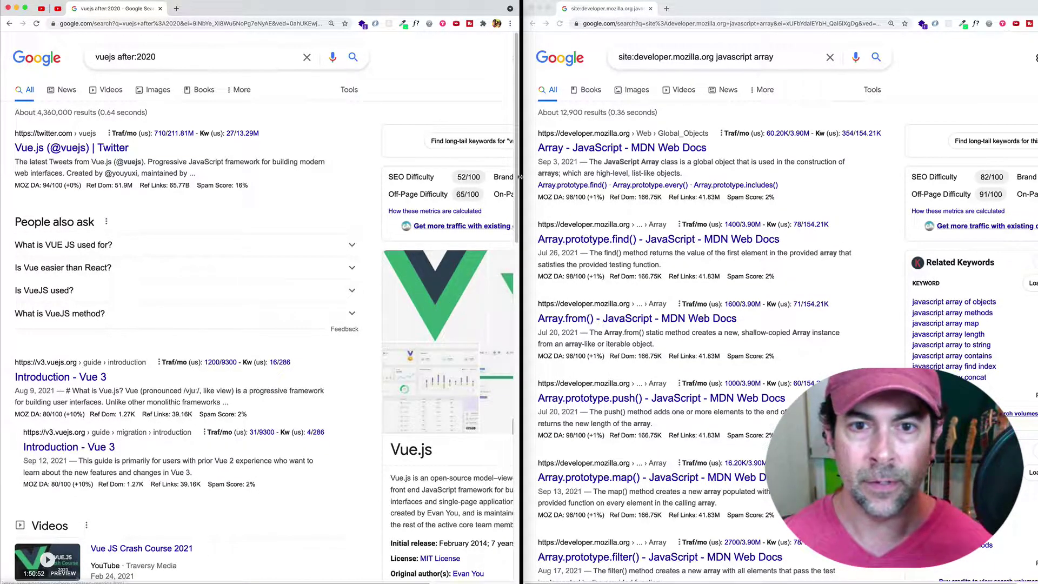
scroll(460, 313, down, 6)
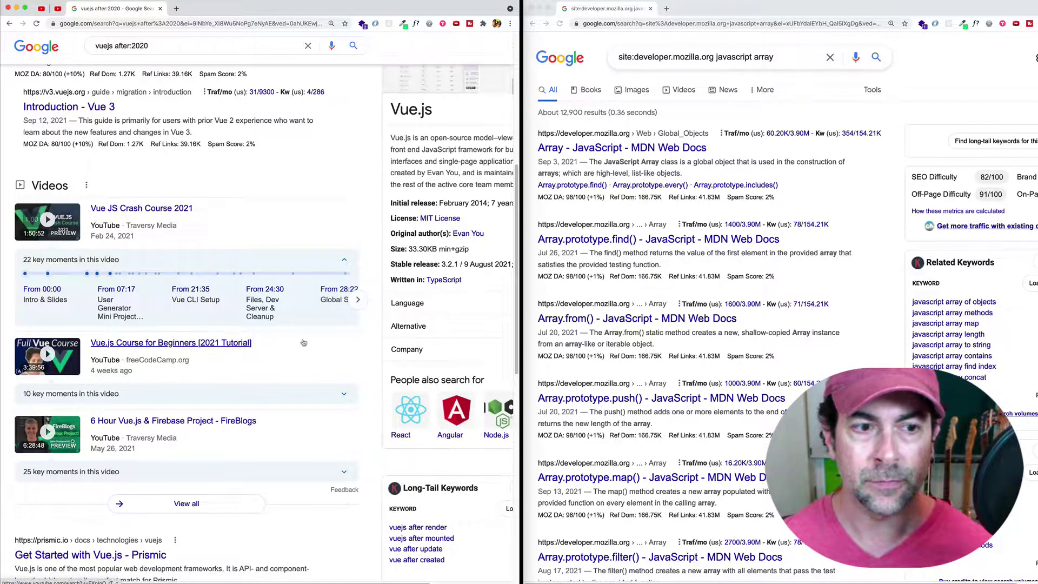
scroll(175, 163, up, 10)
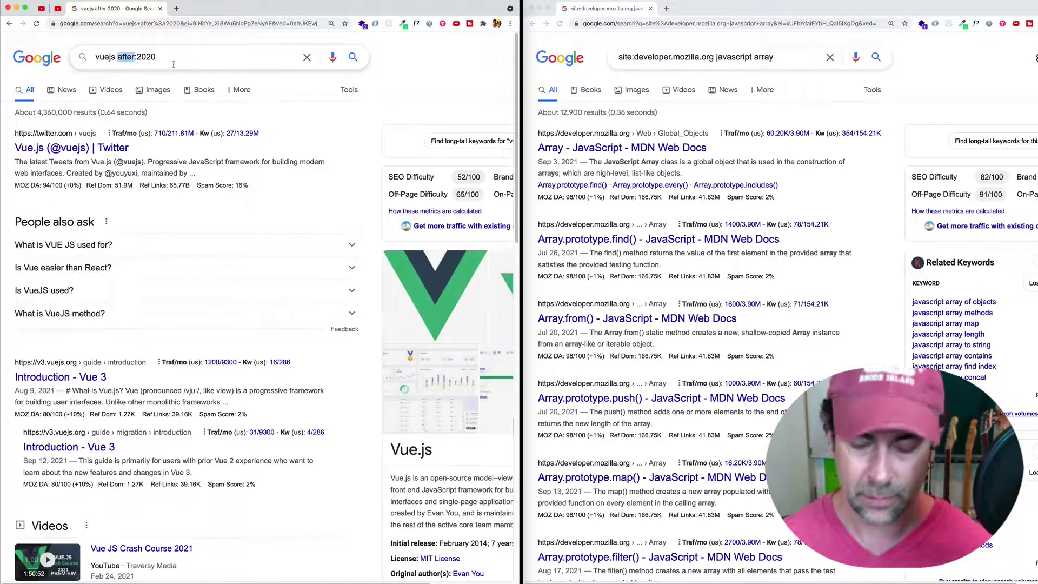
Change the query to 'vuejs before:2020', run it, and scroll through the results
text(bef)
text(ore)
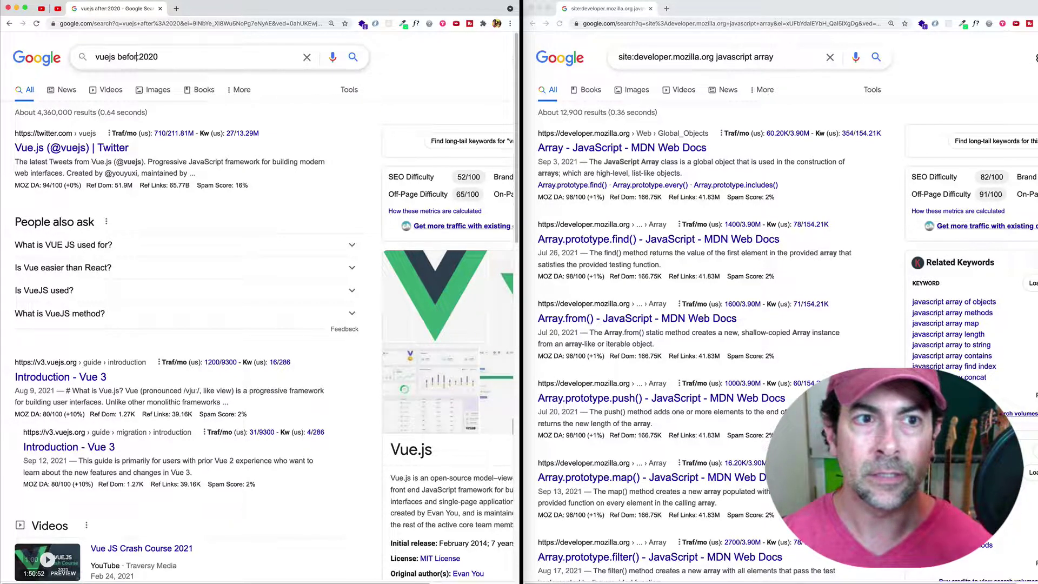
key(Return)
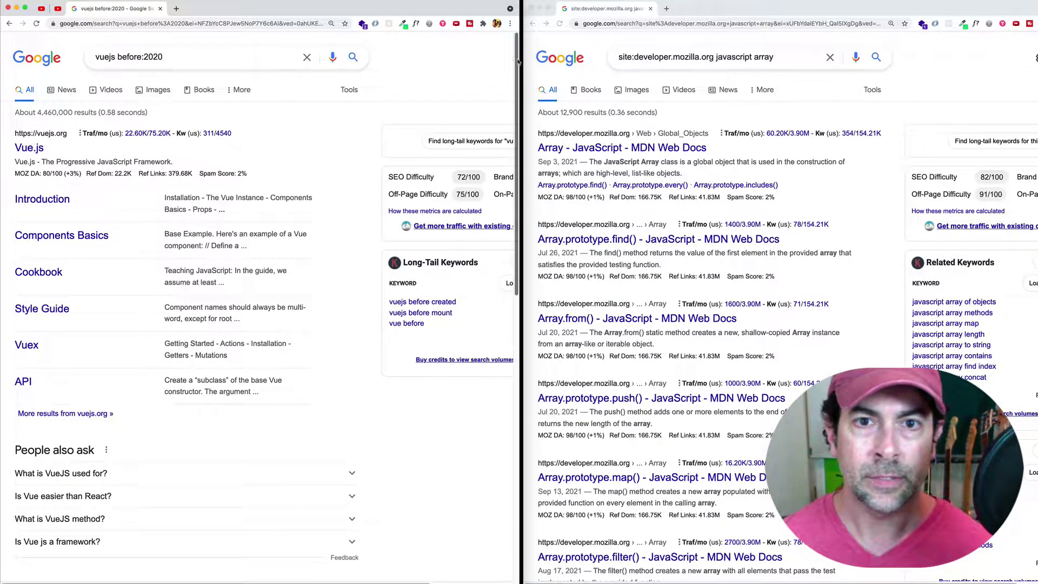
drag(518, 62, 518, 303)
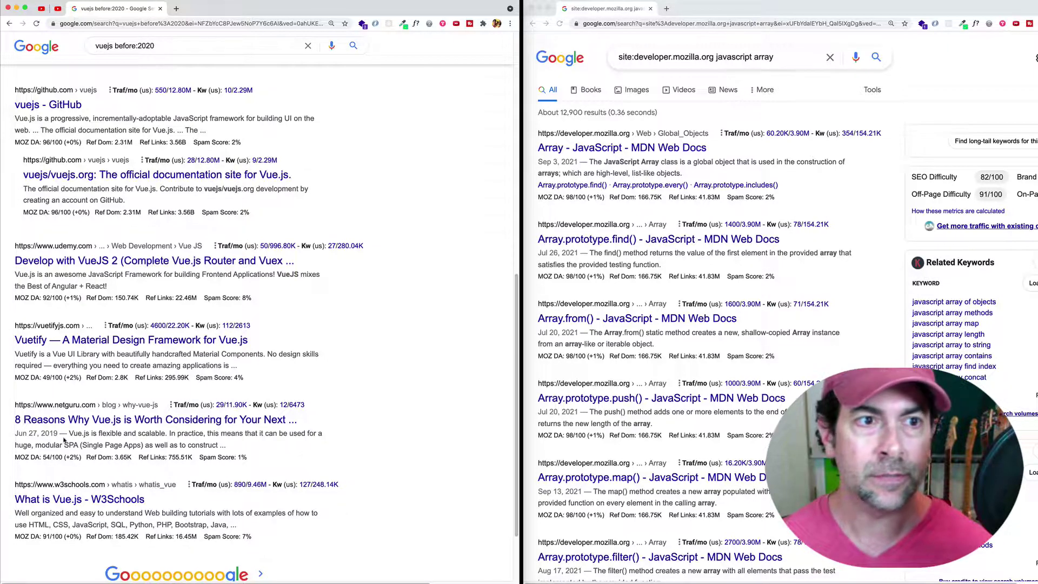
scroll(235, 278, up, 10)
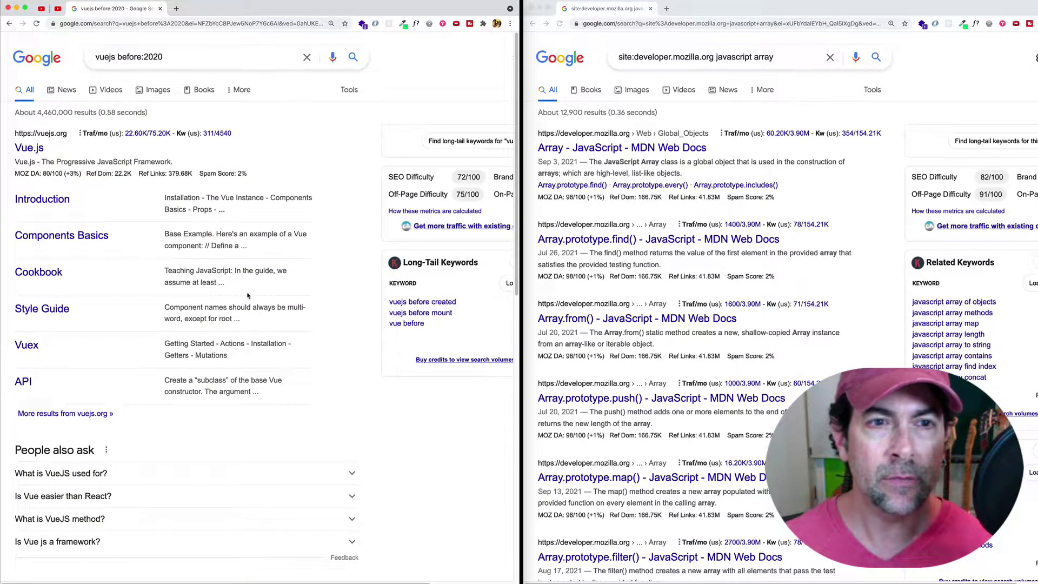
Restrict results to a custom date range from Aug 1, 2021 to Sep 1, 2021
click(349, 90)
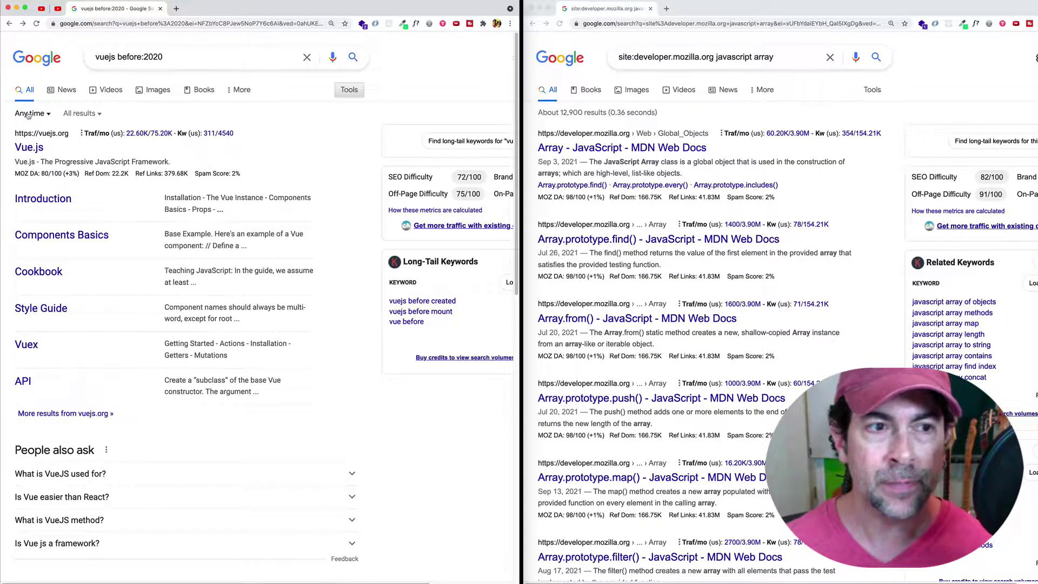
click(24, 114)
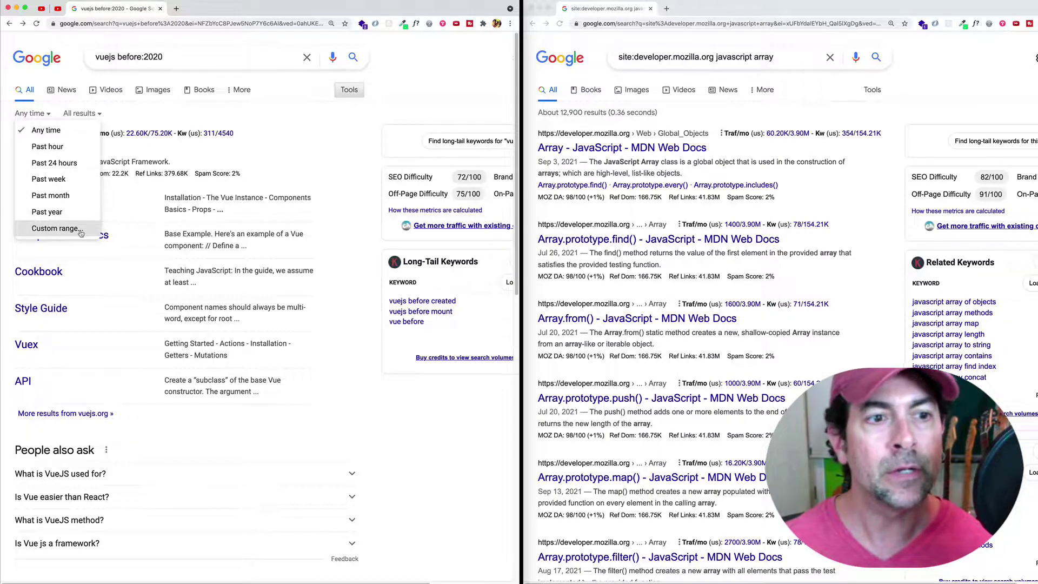
click(54, 228)
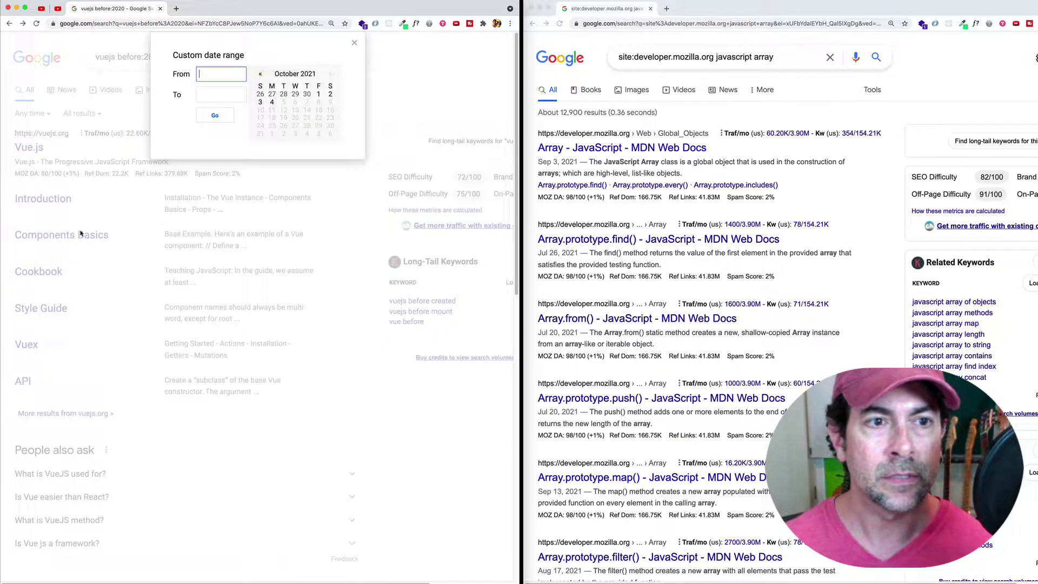
click(260, 74)
click(260, 74)
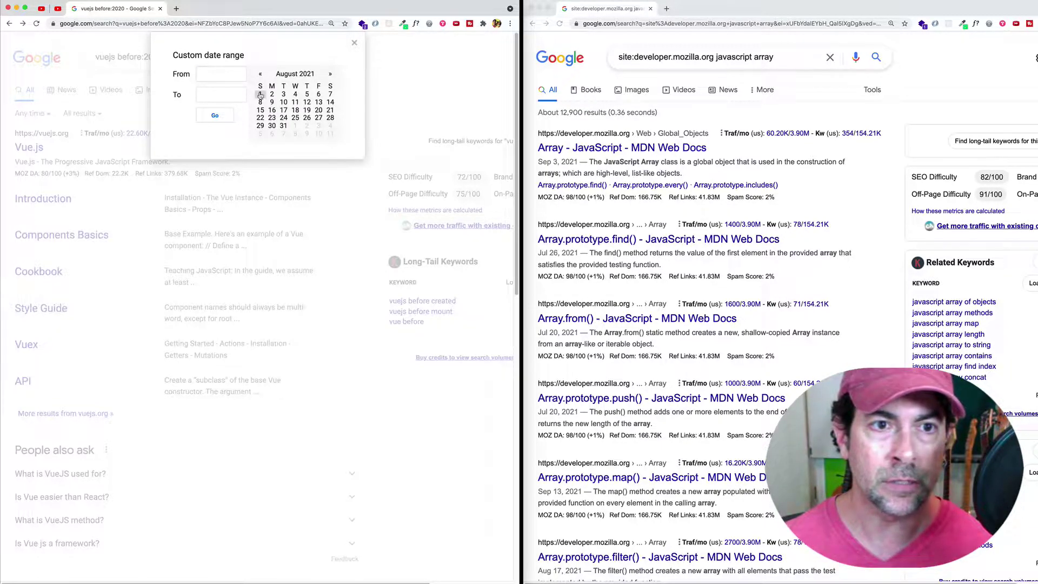
click(260, 95)
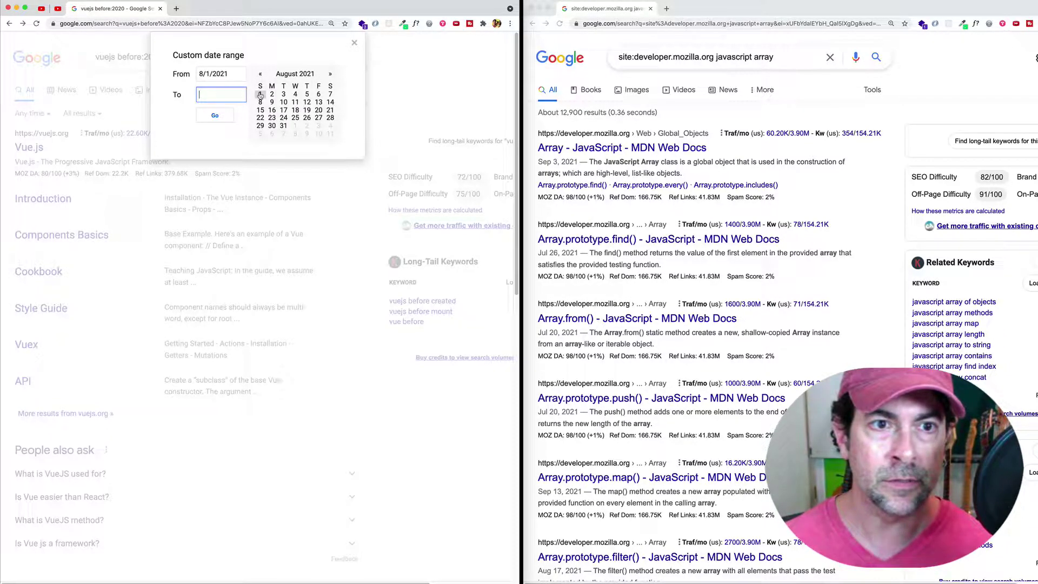
click(330, 73)
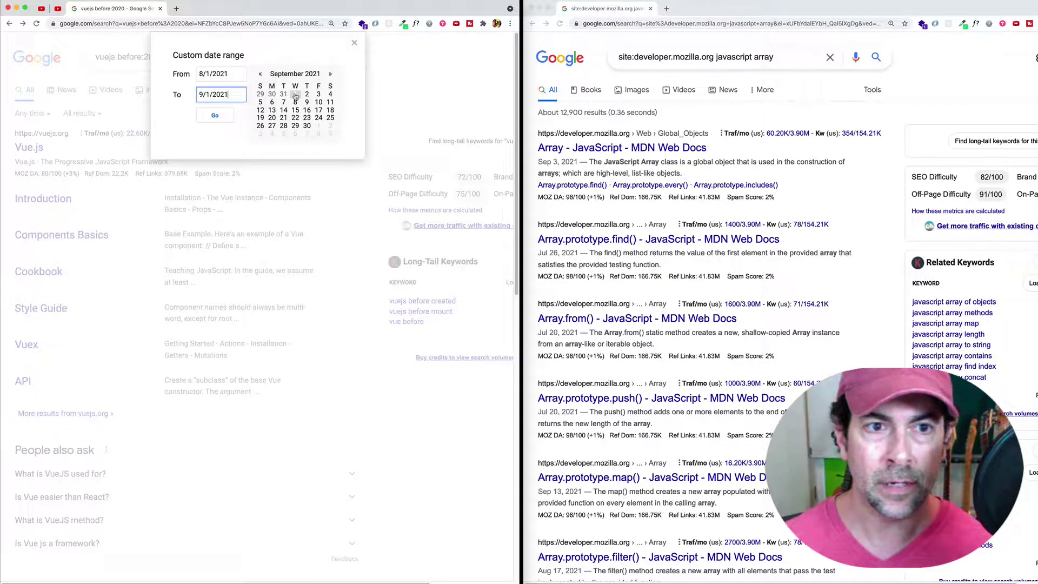
click(295, 95)
click(215, 116)
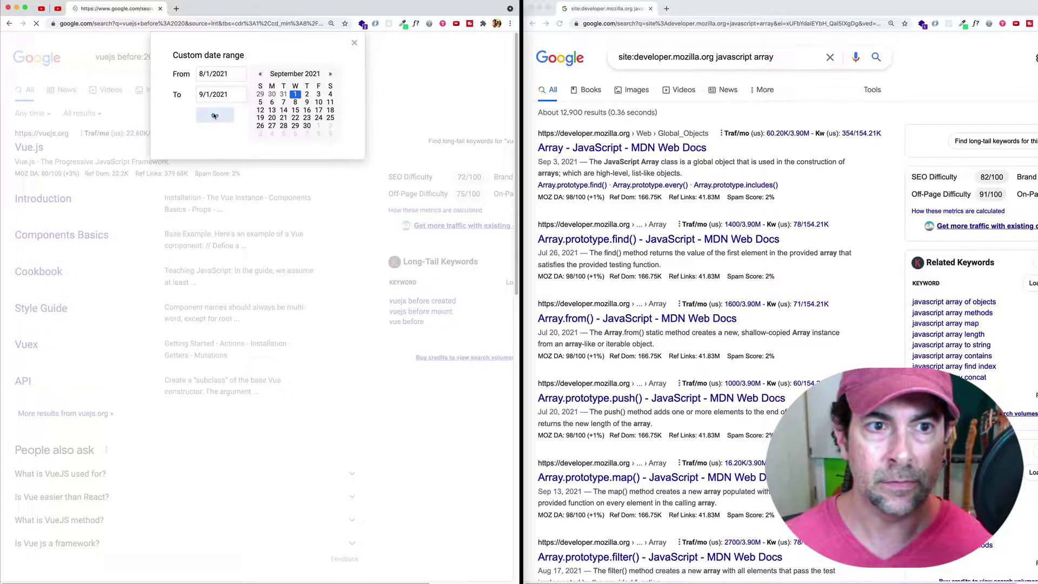
Delete 'before:2020' from the query and search 'vuejs' alone
drag(118, 57, 160, 60)
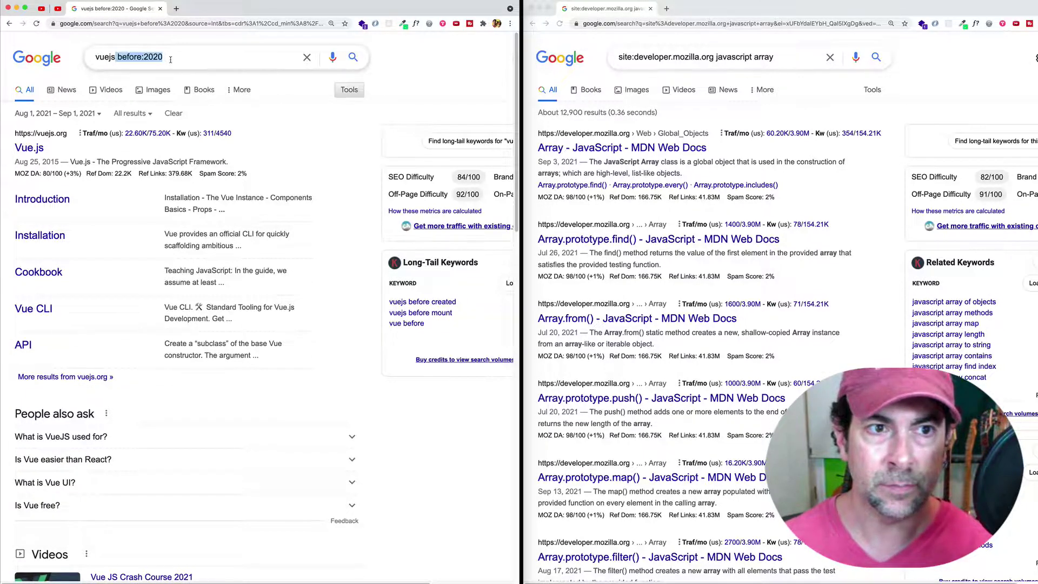
key(BackSpace)
click(353, 58)
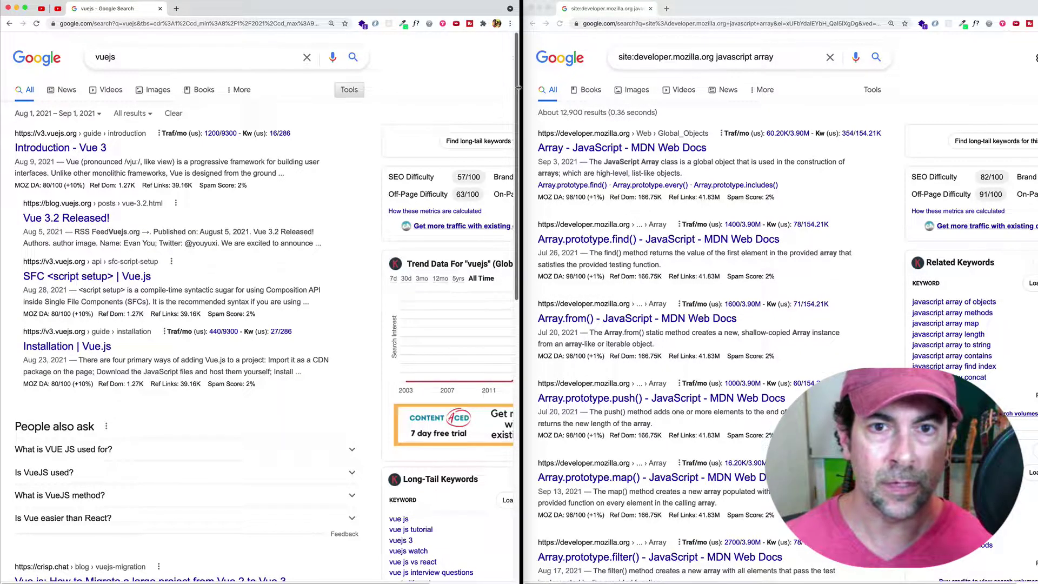
scroll(216, 243, down, 5)
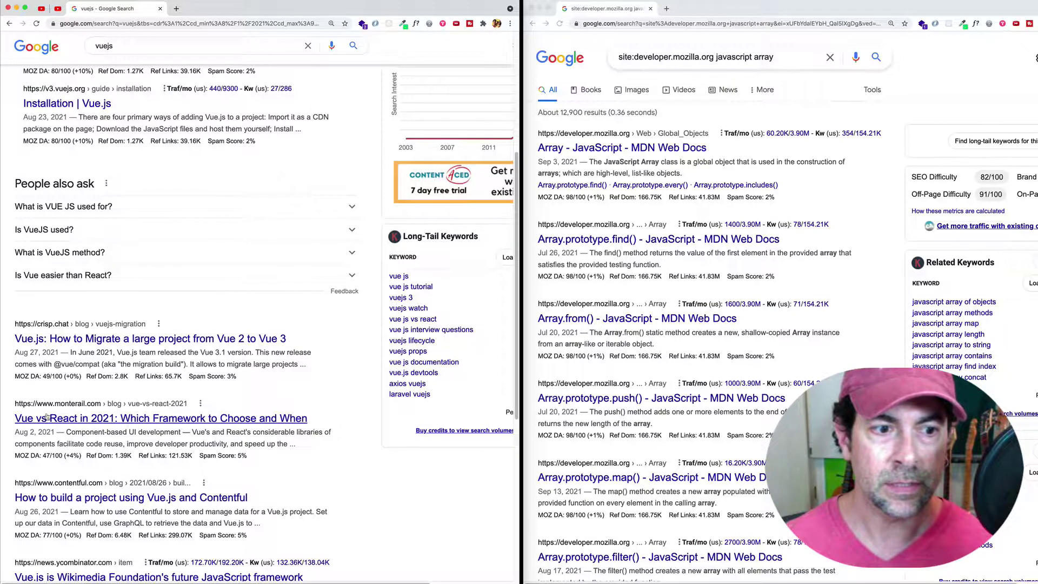
scroll(515, 264, down, 3)
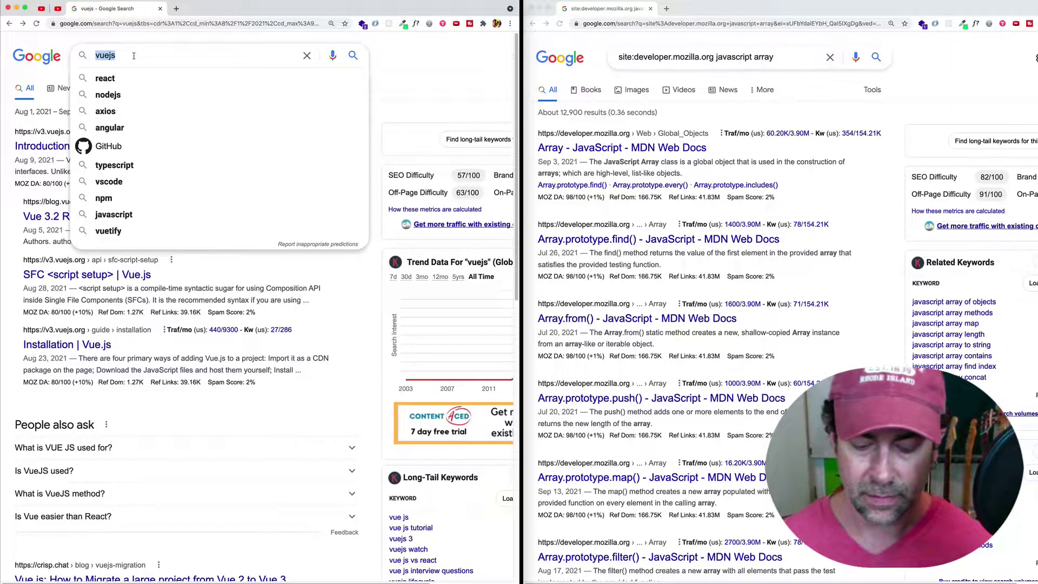
Search the number range 'angular 4..6' and scroll down through the results
text(gular )
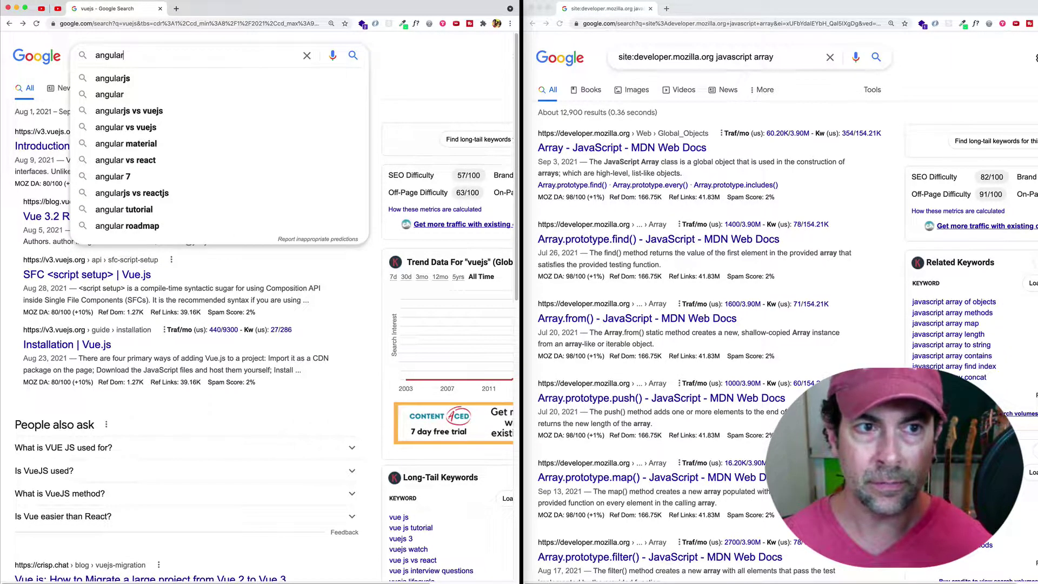
text(4)
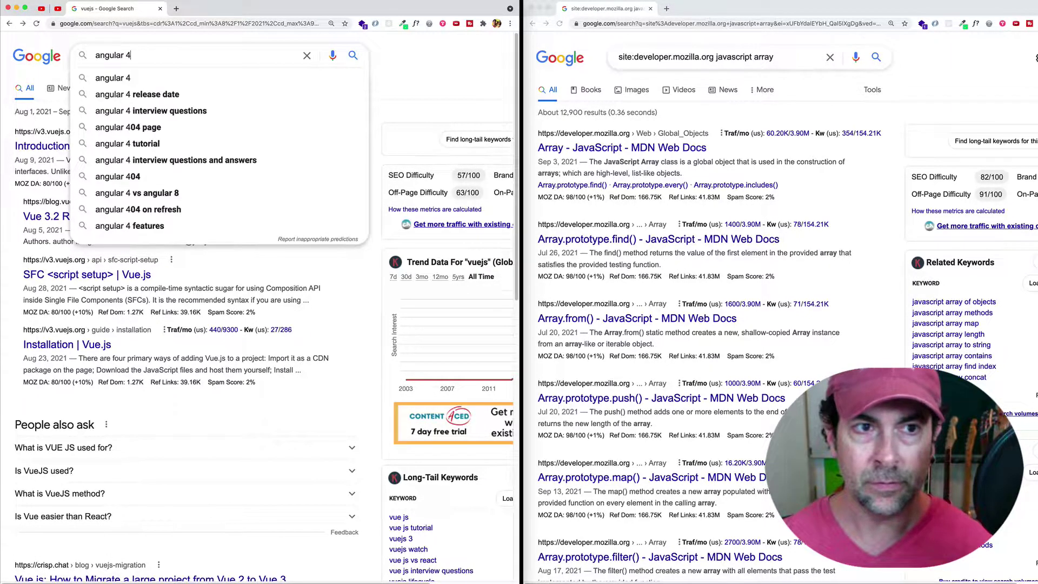
text(..)
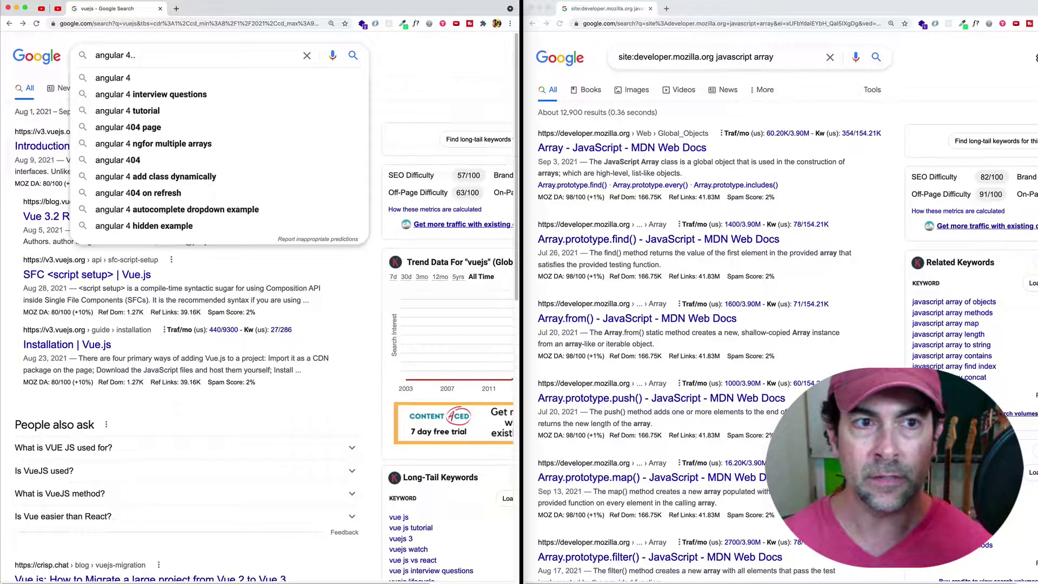
text(.)
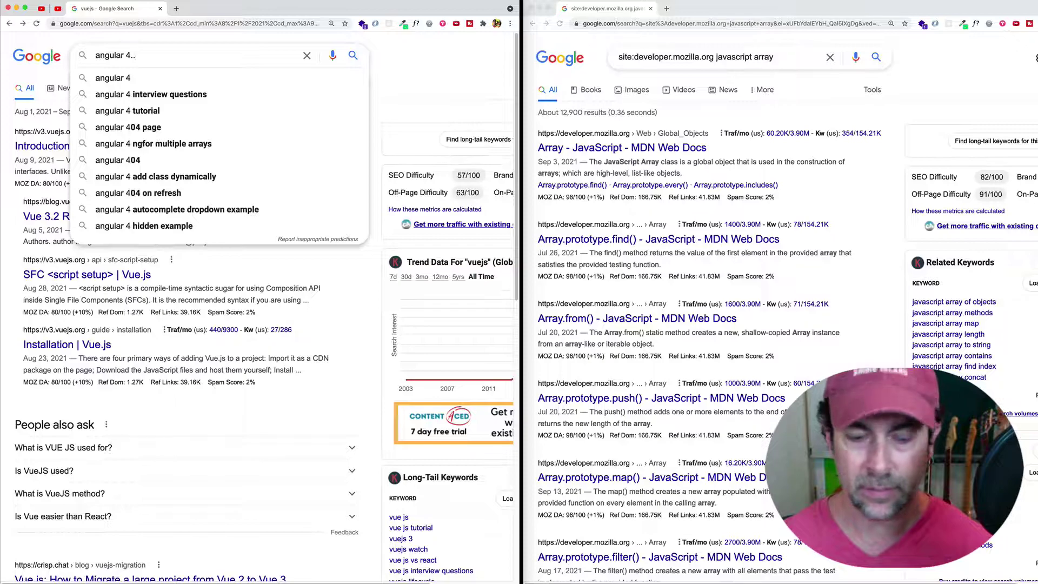
text(6)
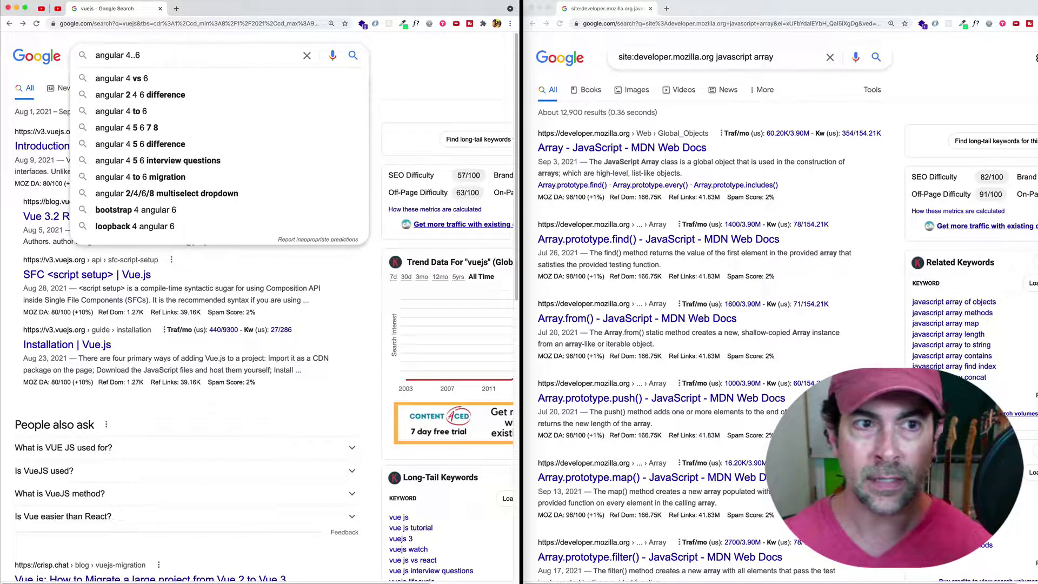
key(Return)
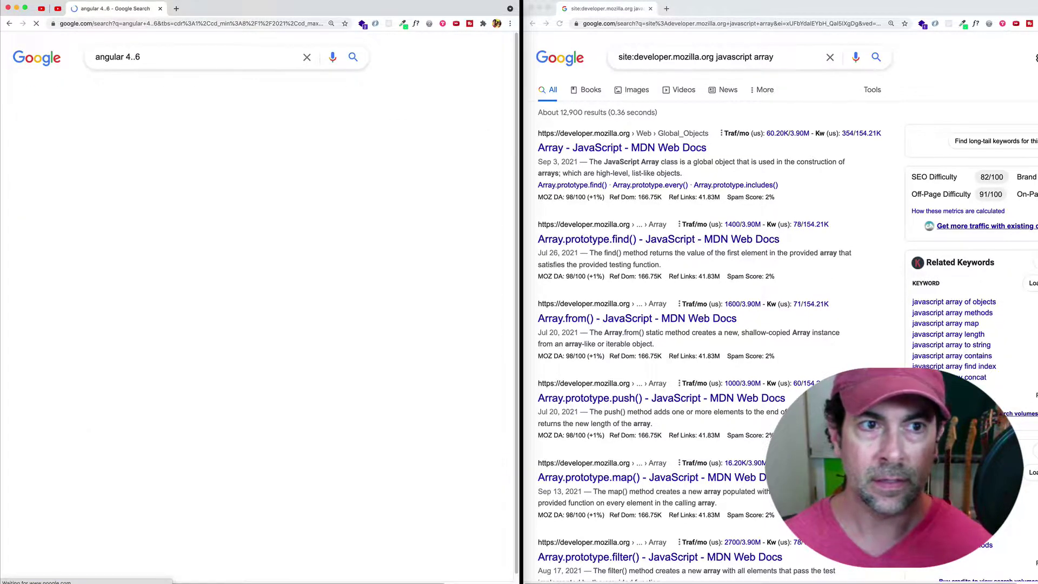
scroll(516, 62, down, 5)
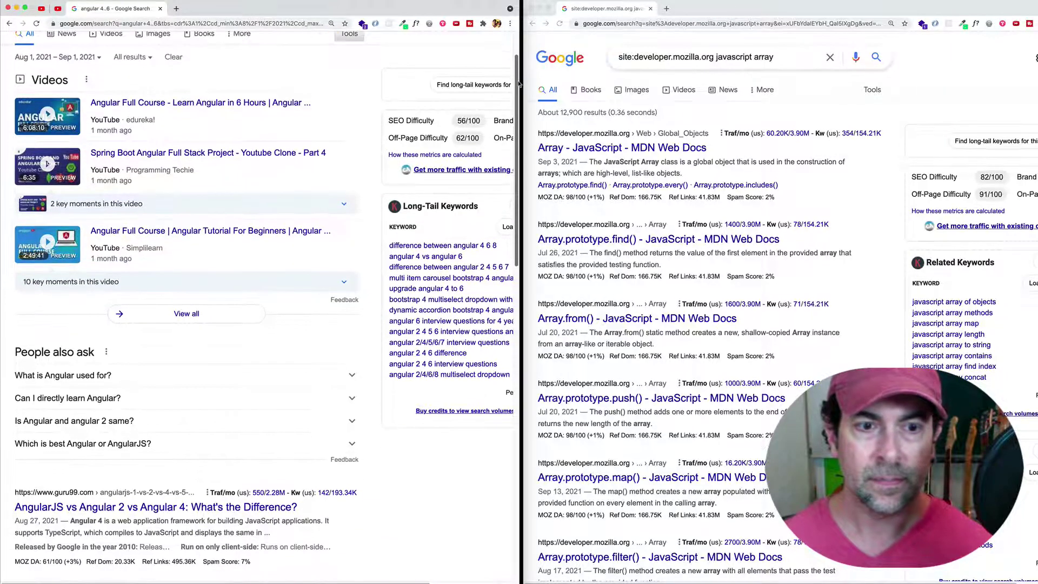
scroll(528, 127, down, 5)
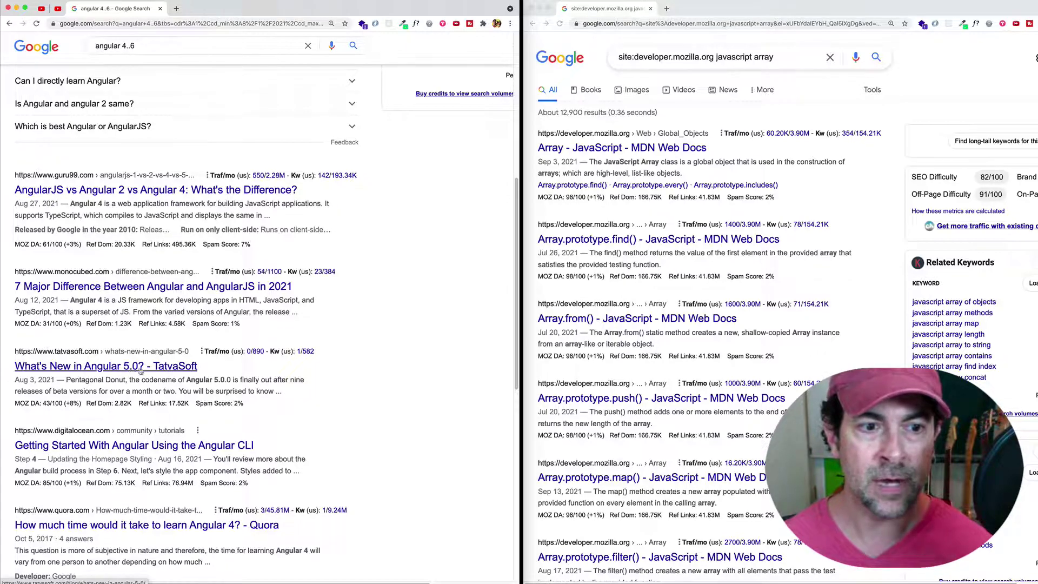
scroll(141, 371, down, 3)
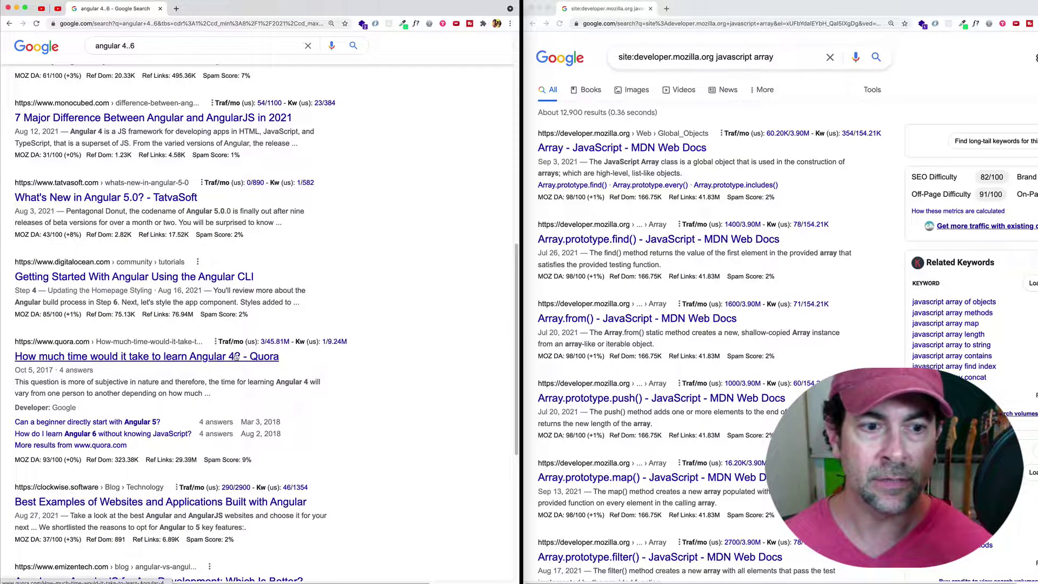